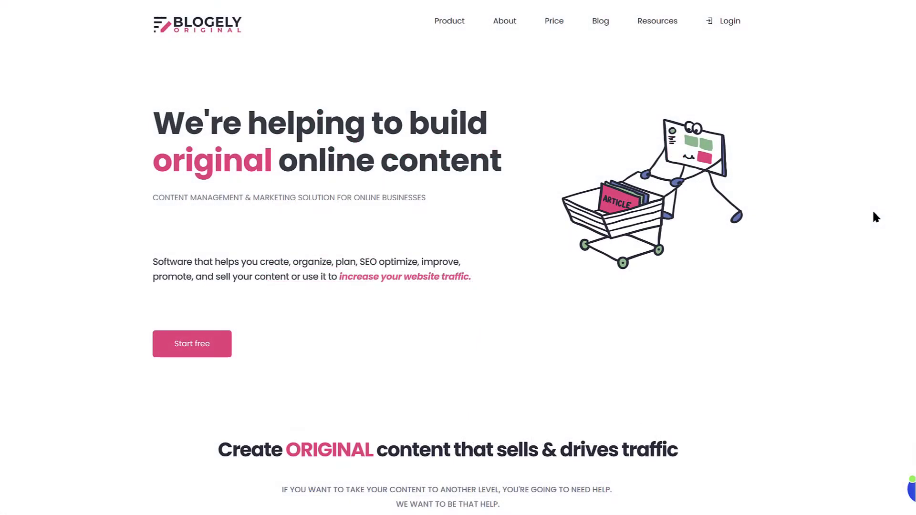
- Scroll down through the Blogely homepage feature sections
scroll(873, 211, "down", 5)
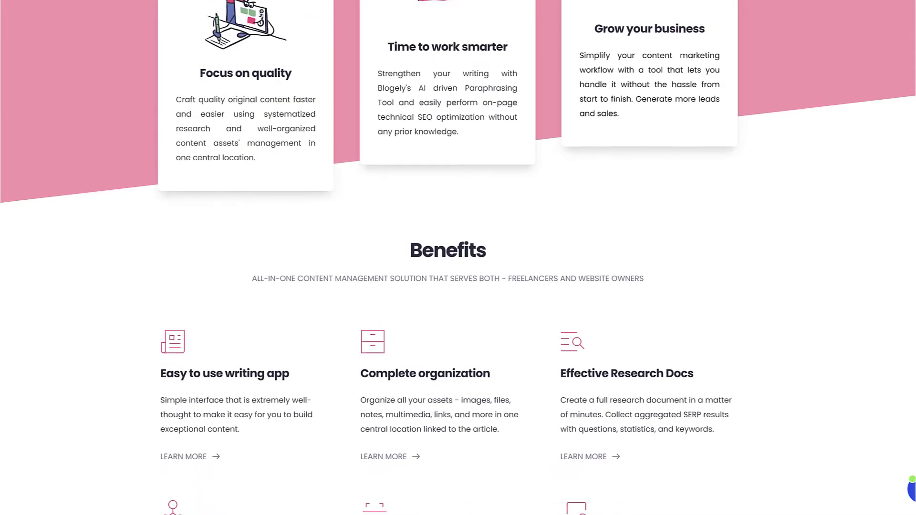
scroll(458, 258, "down", 1)
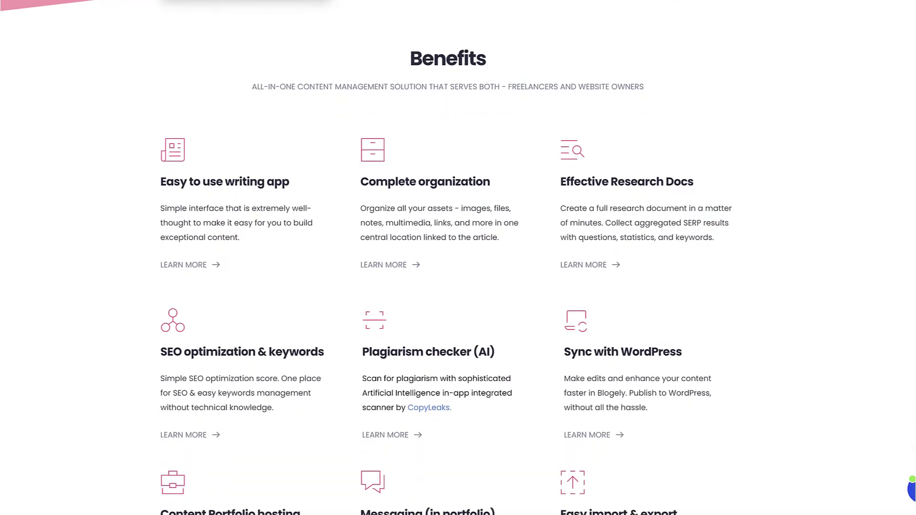
scroll(458, 258, "down", 3)
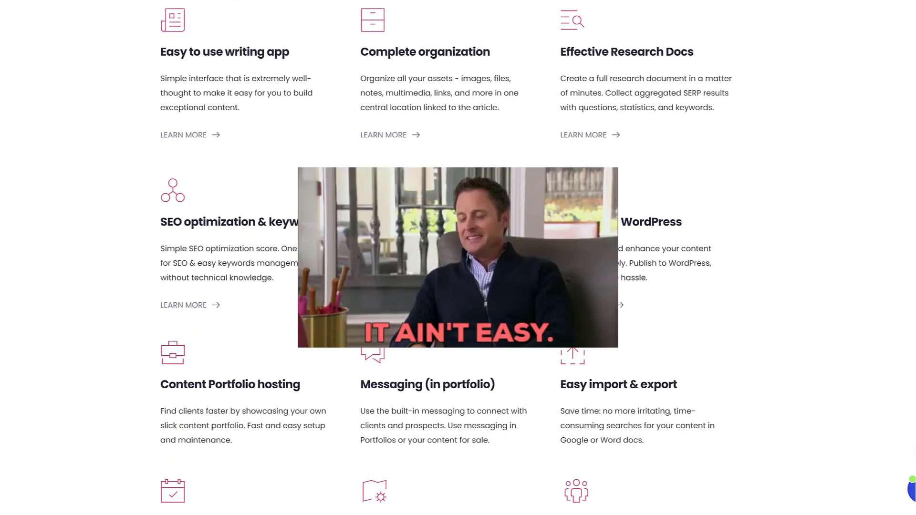
scroll(458, 258, "down", 3)
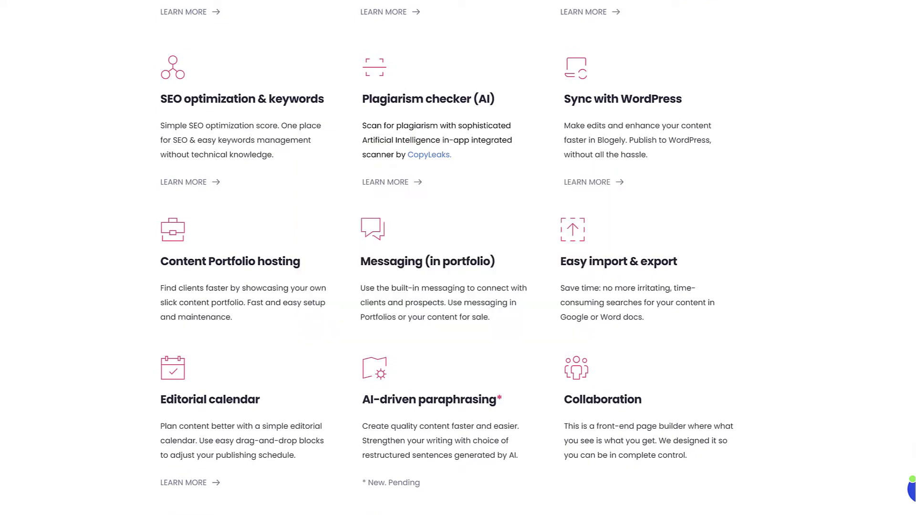
scroll(458, 257, "down", 10)
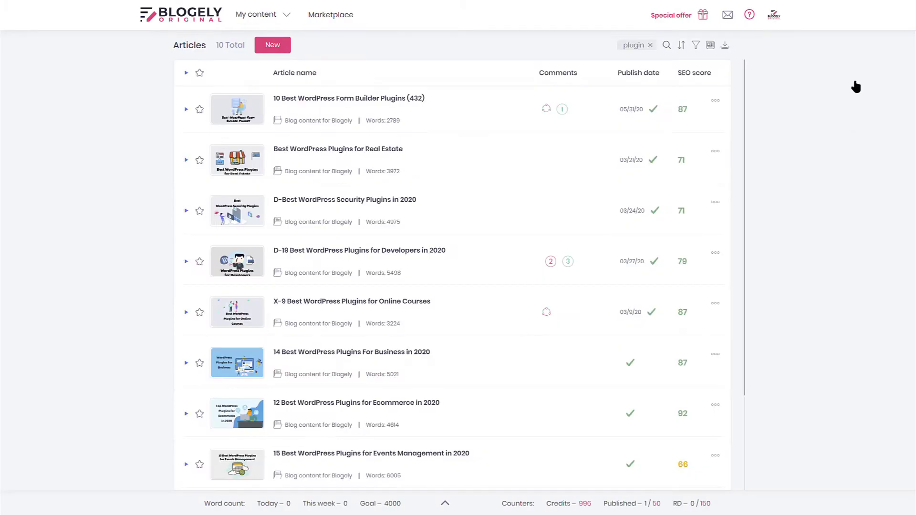
- Show the My content sections list, then dismiss it
left_click(283, 17)
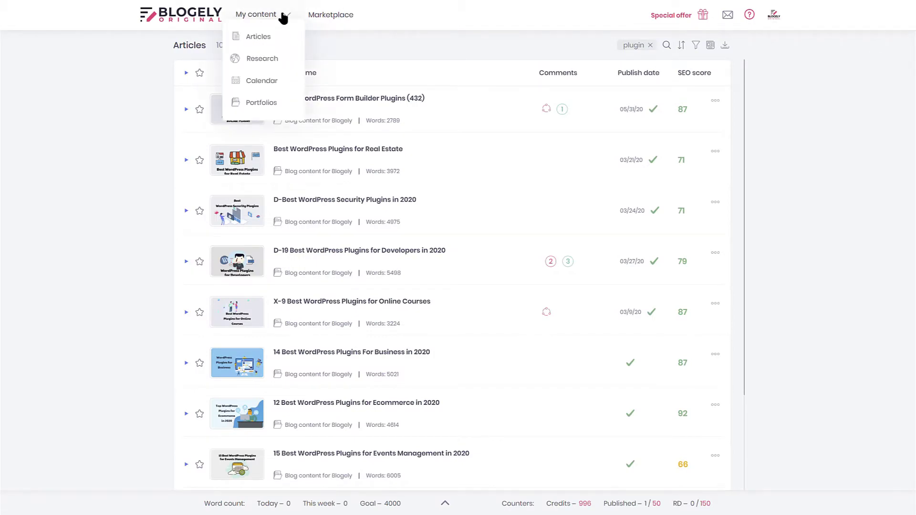
left_click(444, 46)
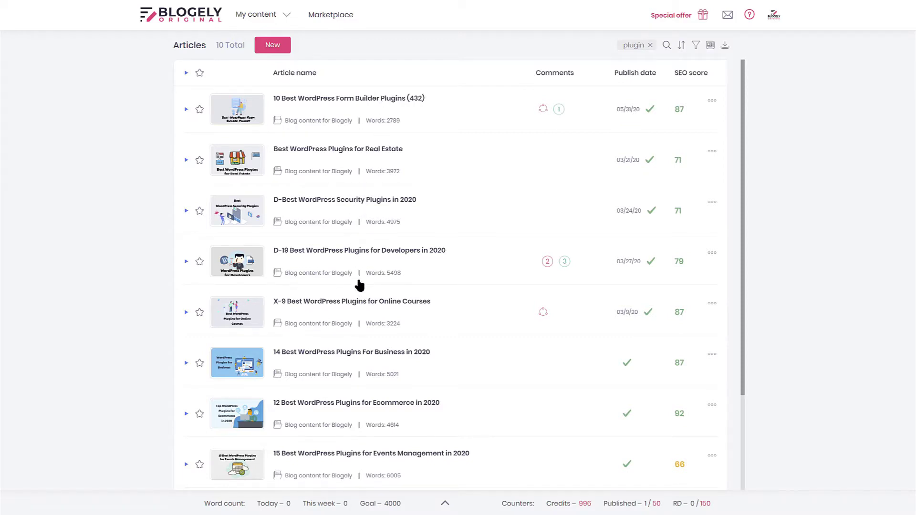
- Create a new Blog Posts article named 'Test' and open its empty editor
left_click(273, 46)
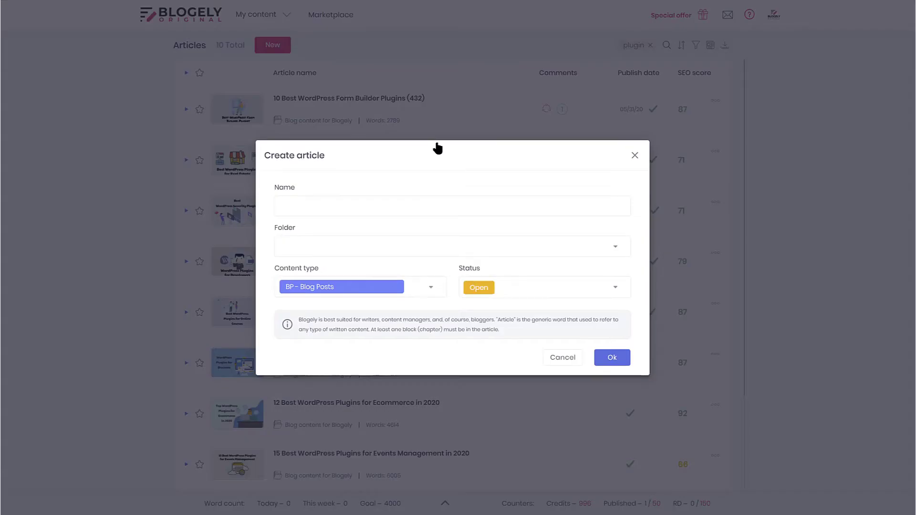
left_click(356, 213)
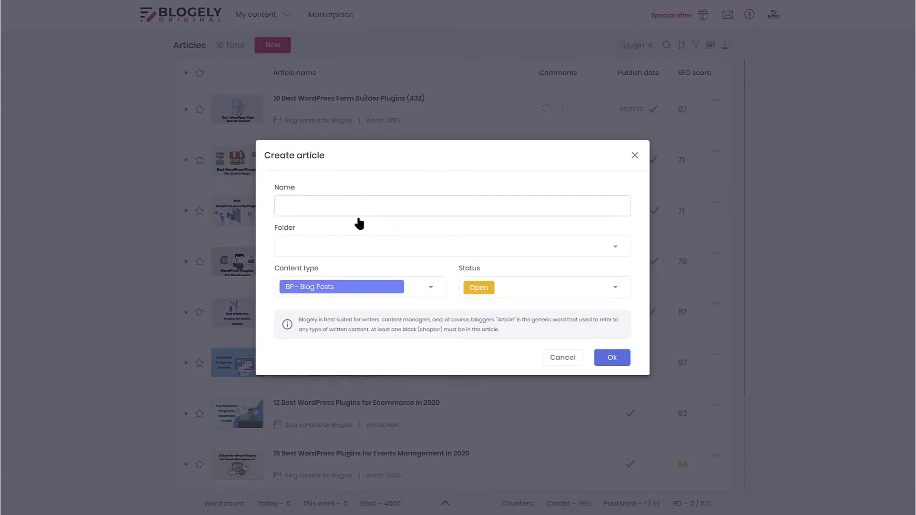
type("Test")
left_click(621, 366)
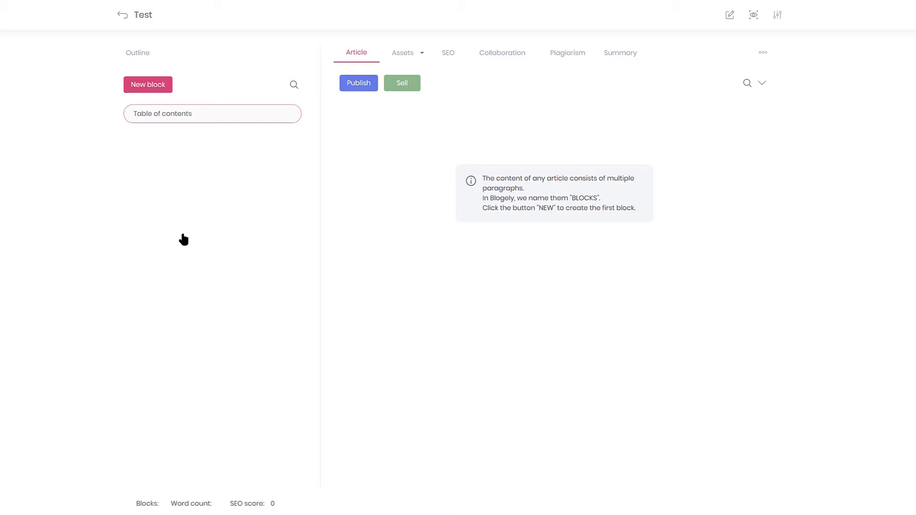
- Add an 'Introduction' block and return to the article outline
left_click(167, 86)
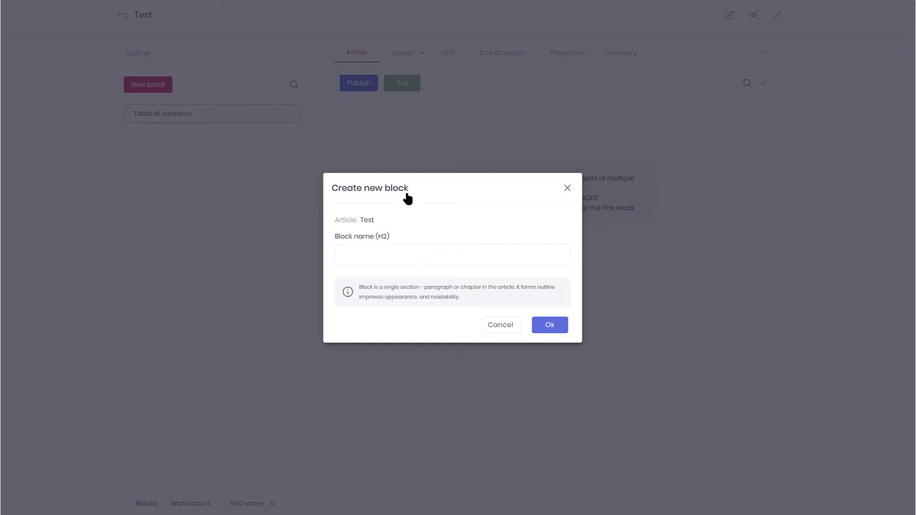
left_click(418, 256)
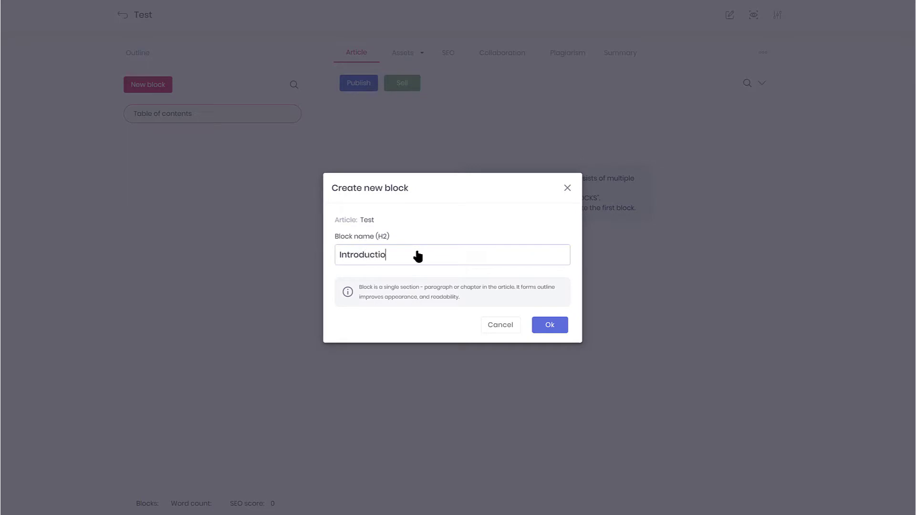
left_click(553, 325)
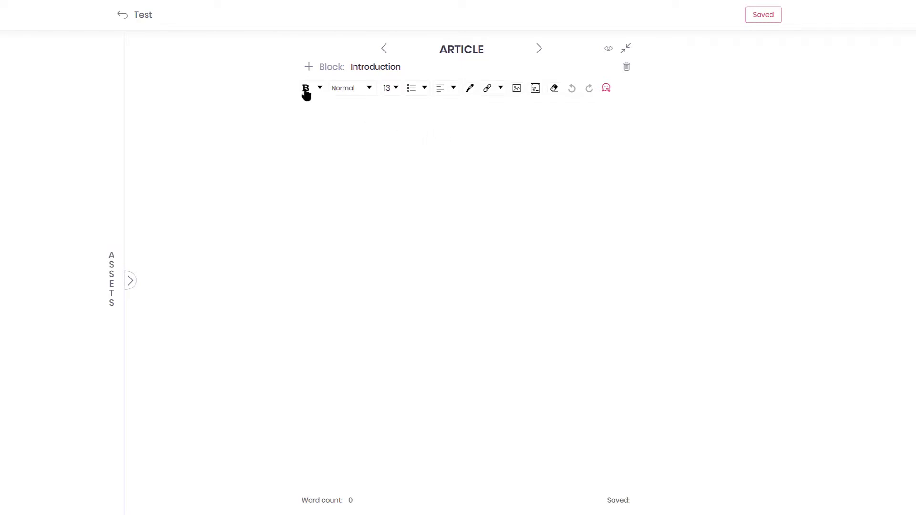
left_click(124, 16)
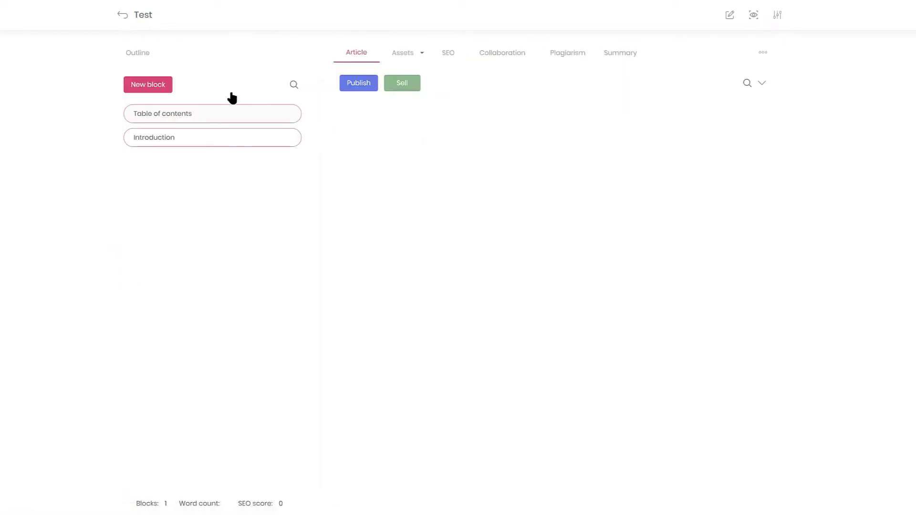
- Add a second block named 'Test block'
left_click(149, 86)
left_click(393, 262)
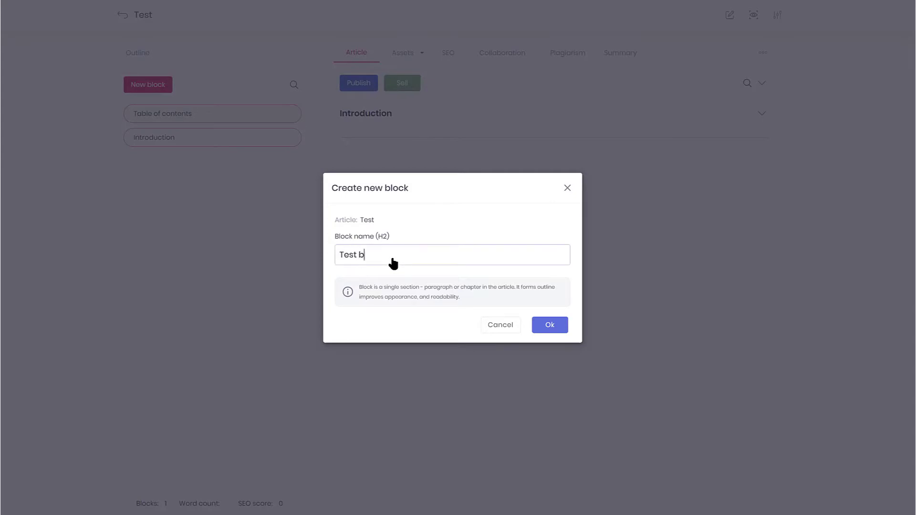
type("Test block")
left_click(554, 329)
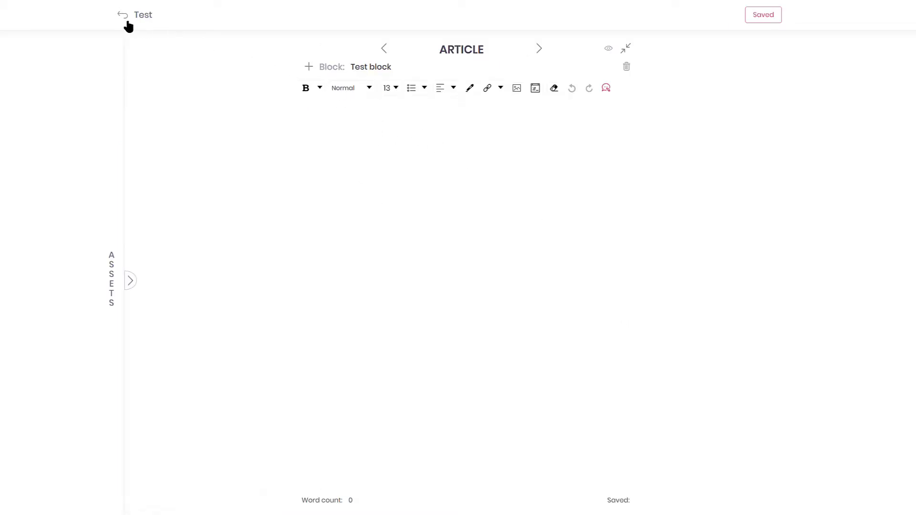
- Add 'Test block2' and 'Test block3' after it
left_click(309, 68)
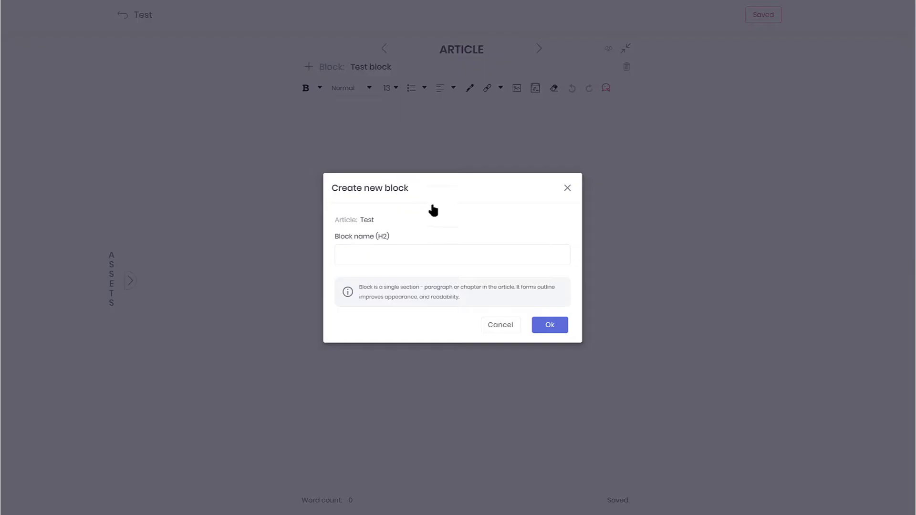
left_click(405, 261)
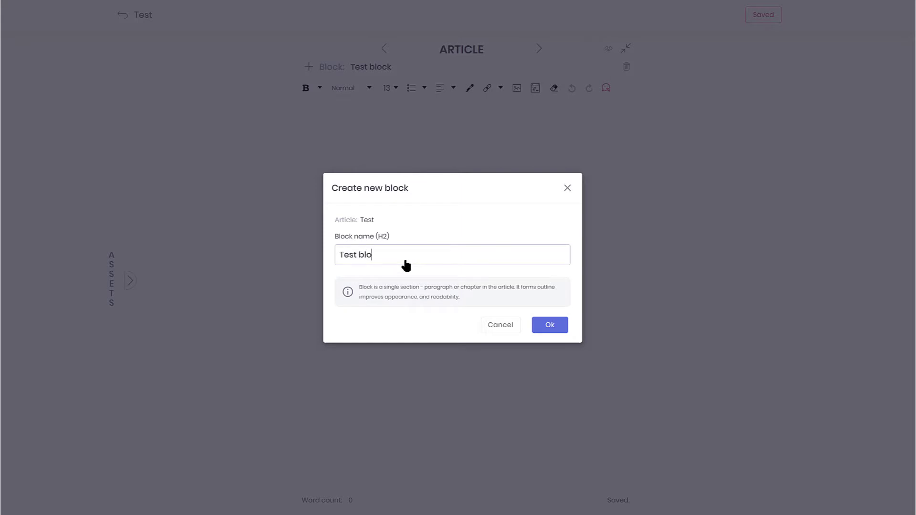
type("2")
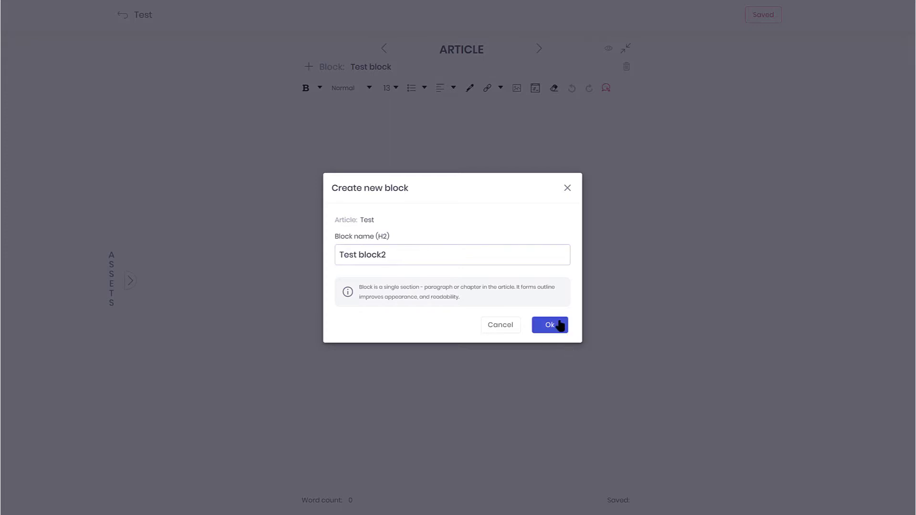
left_click(553, 325)
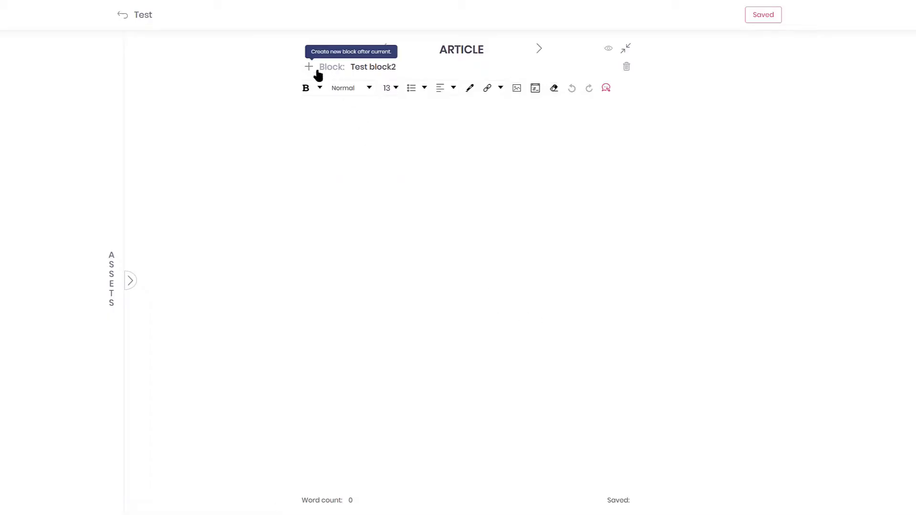
left_click(309, 67)
left_click(372, 260)
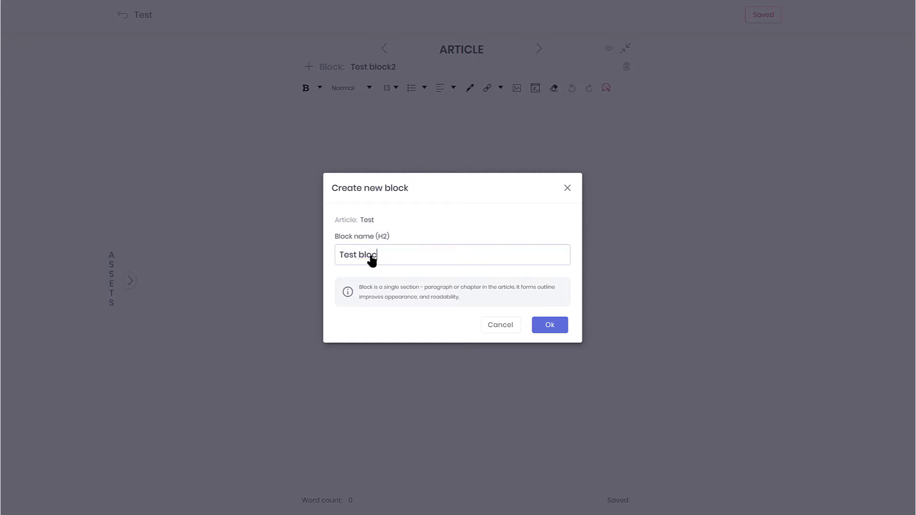
type("3")
left_click(558, 328)
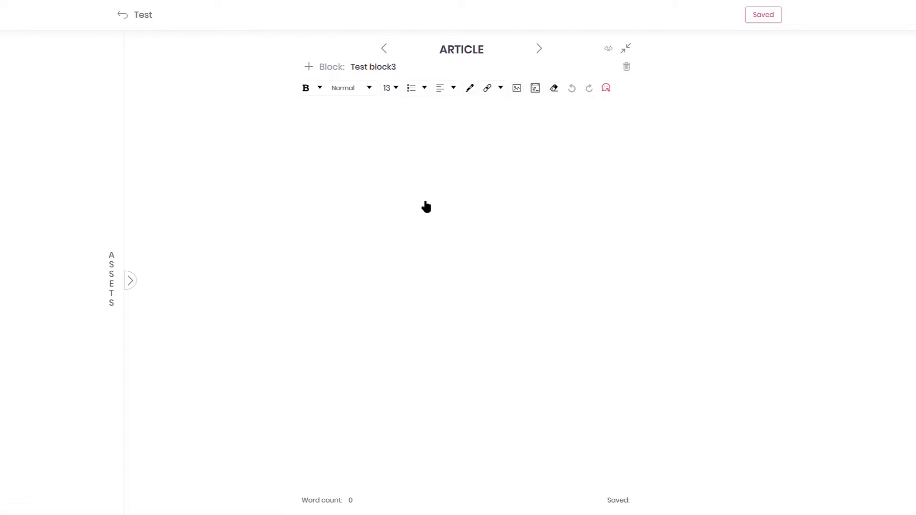
- Append a 'Conclusion' block, bringing the outline to 5 blocks
left_click(128, 15)
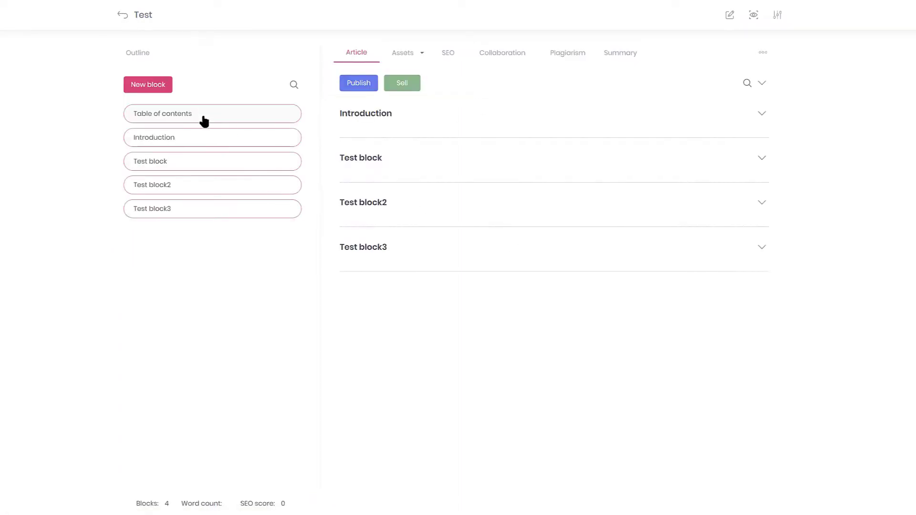
left_click(154, 90)
left_click(409, 261)
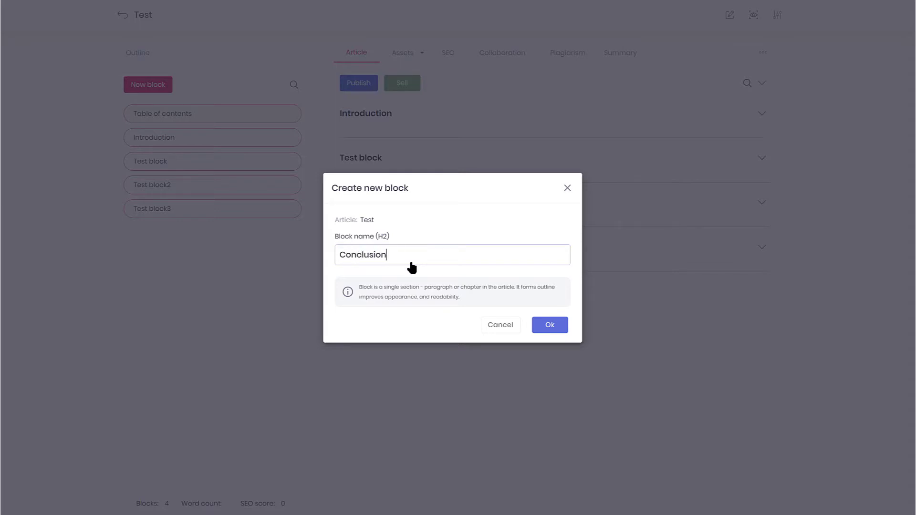
left_click(549, 325)
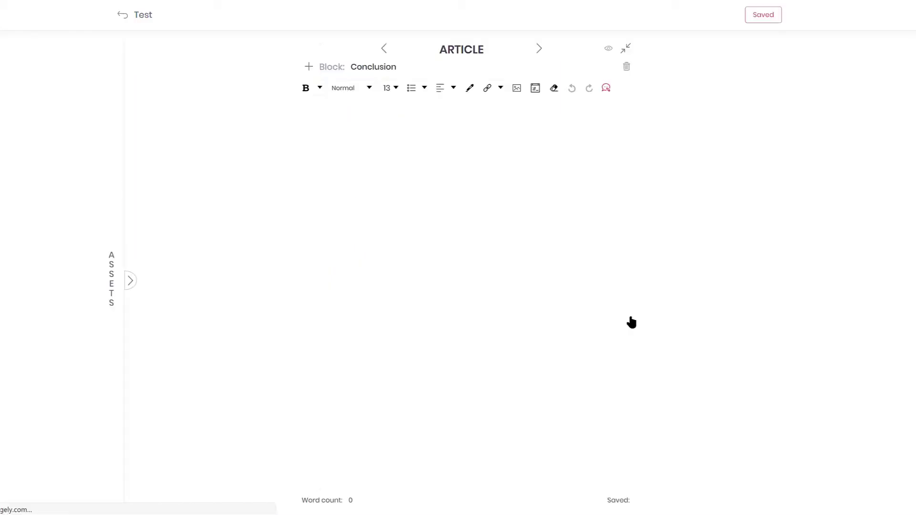
left_click(125, 14)
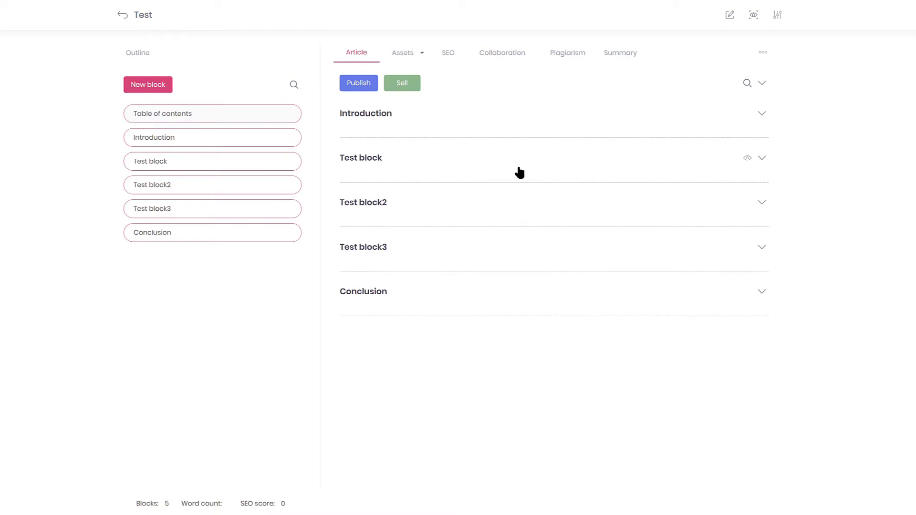
- Open the Introduction block and browse its formatting, paragraph style, alignment, list and colour options
left_click(514, 133)
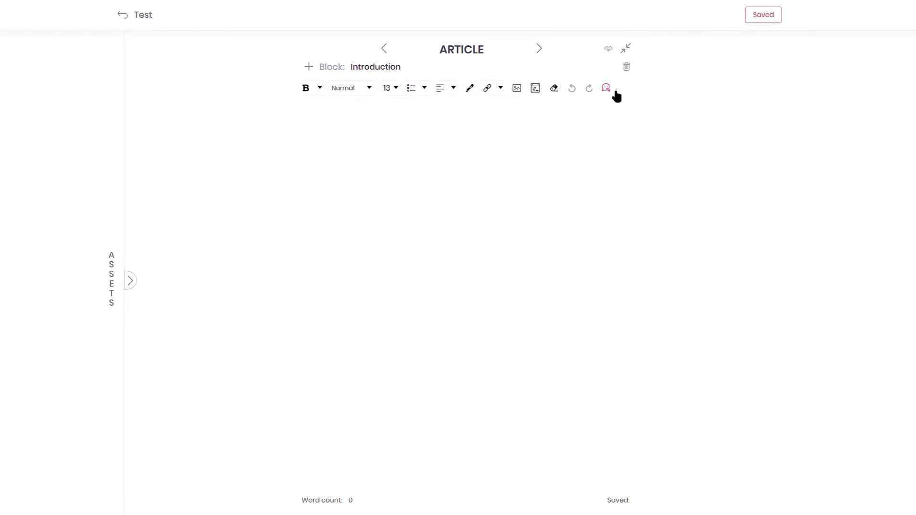
left_click(394, 117)
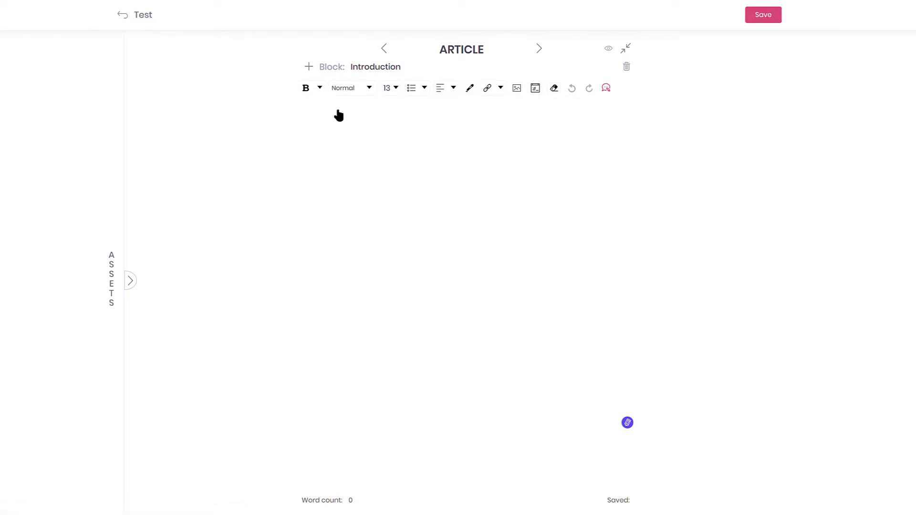
left_click(320, 89)
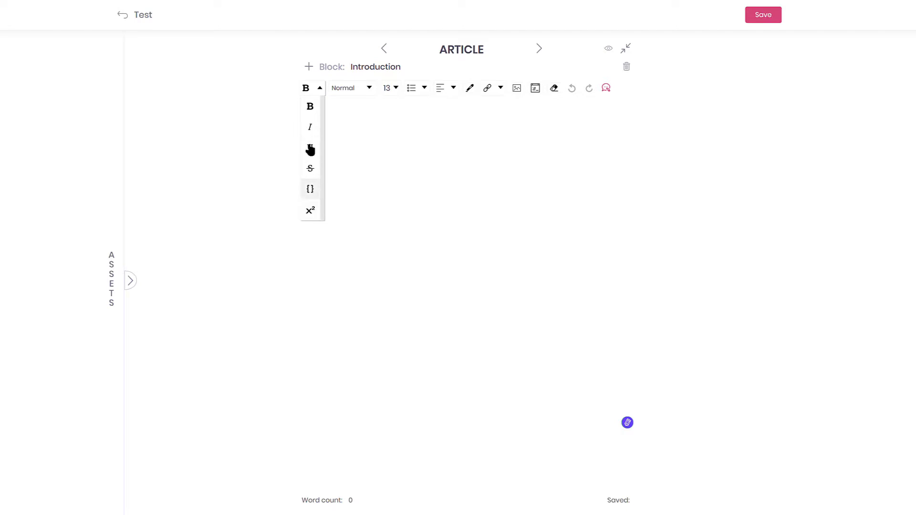
left_click(361, 117)
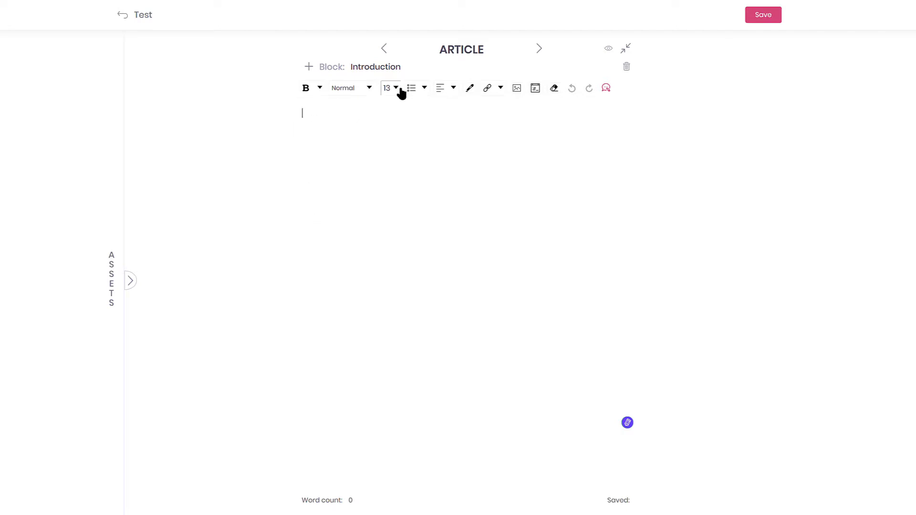
left_click(368, 88)
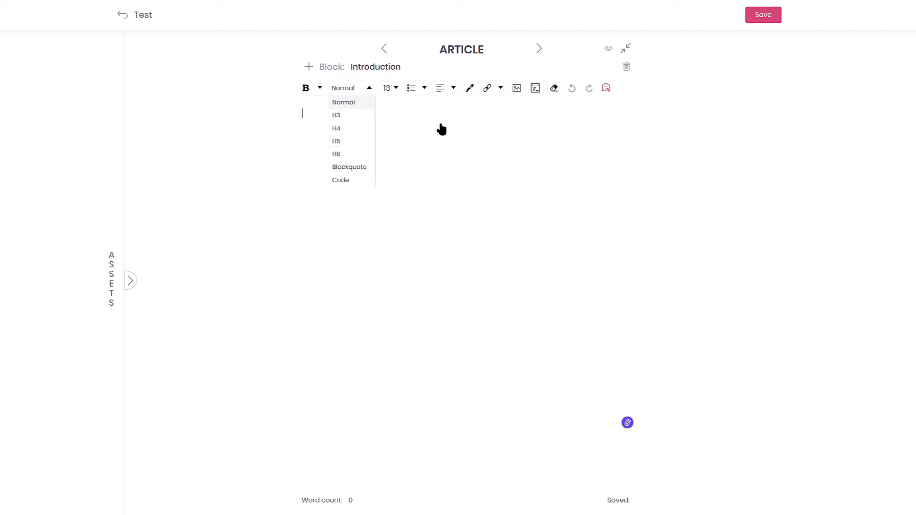
left_click(440, 129)
left_click(452, 88)
left_click(424, 88)
left_click(469, 88)
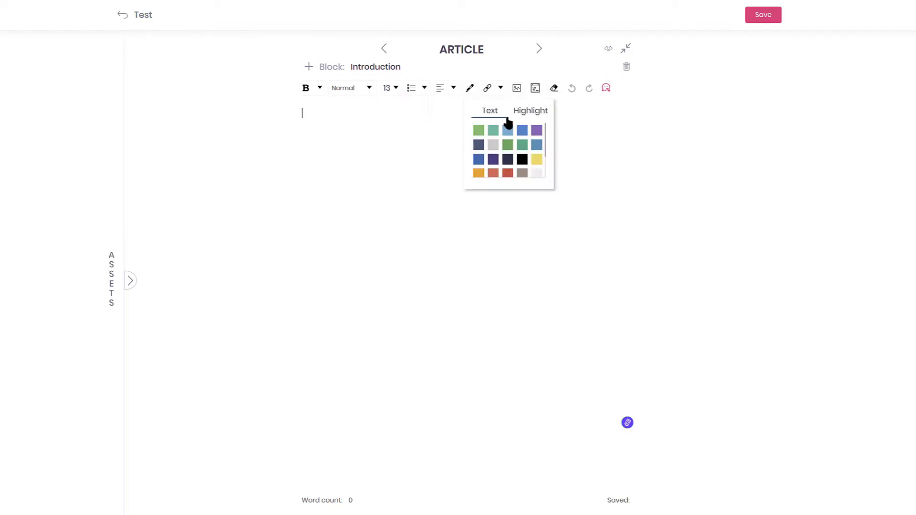
left_click(401, 127)
- Check the Insert dialog's iframe and spreadsheet-table options, cancel, and expand the Assets panel
left_click(534, 88)
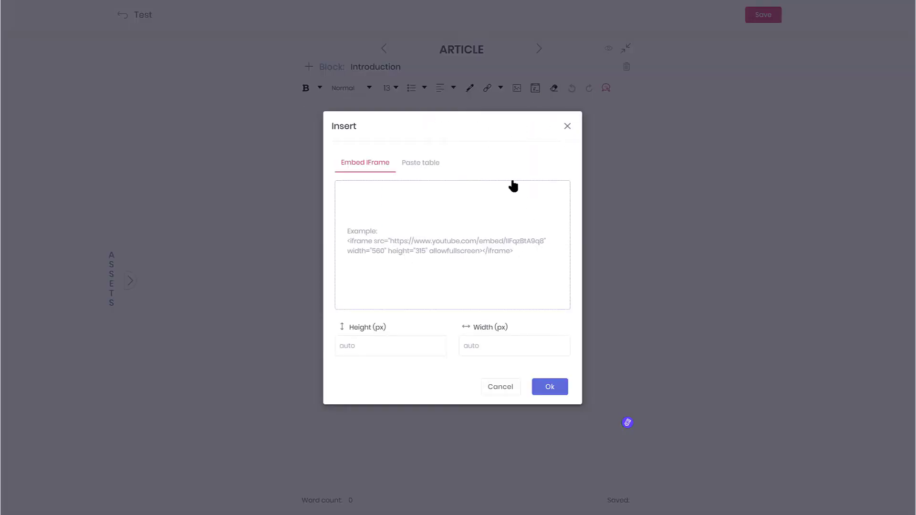
left_click(425, 166)
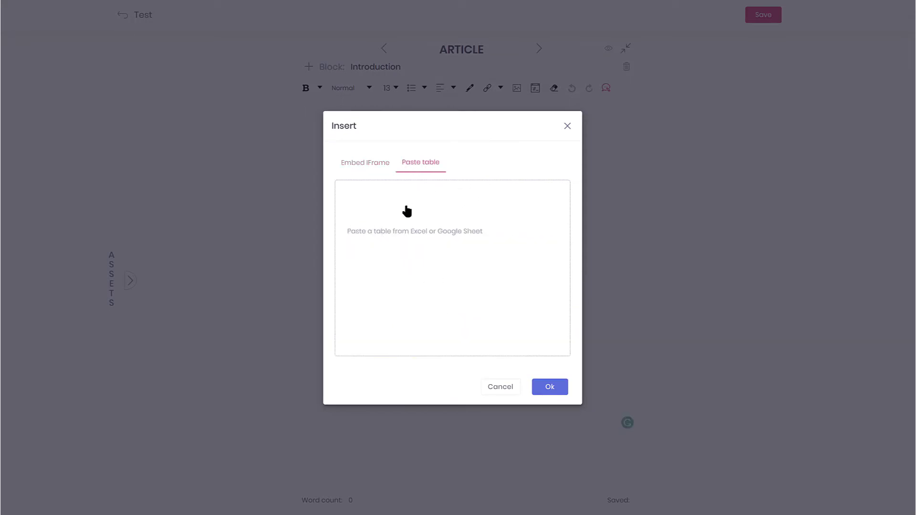
left_click(362, 163)
left_click(500, 387)
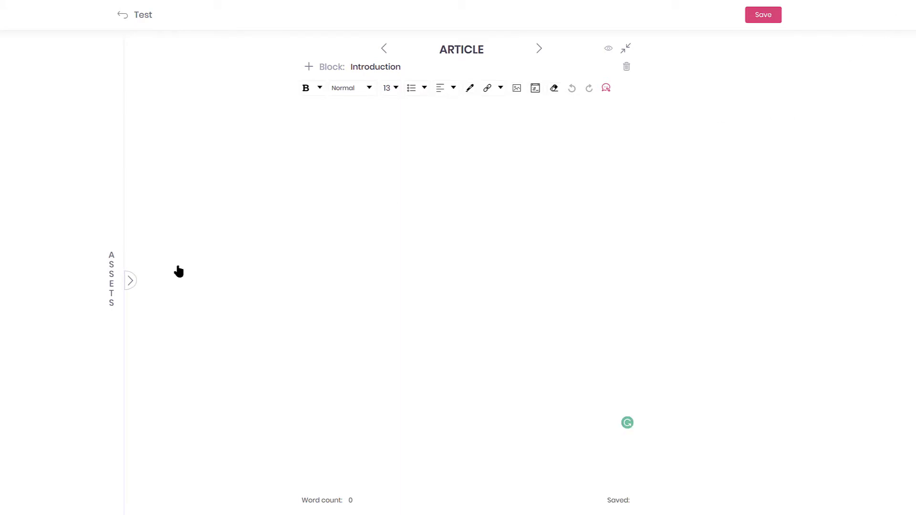
left_click(129, 282)
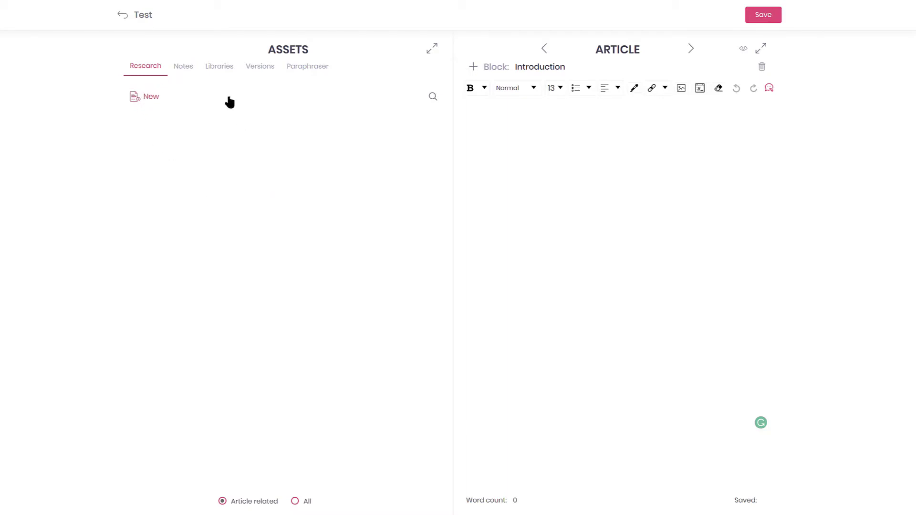
left_click(189, 70)
left_click(230, 73)
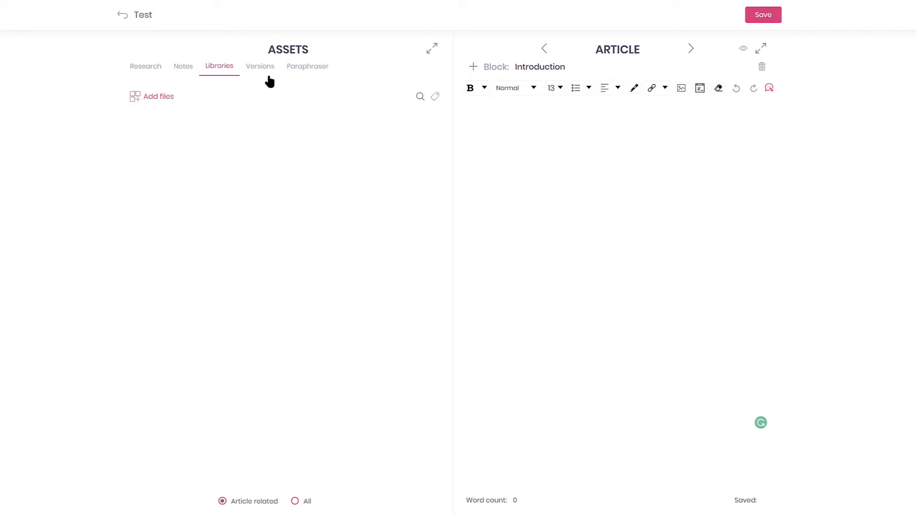
left_click(271, 73)
left_click(309, 75)
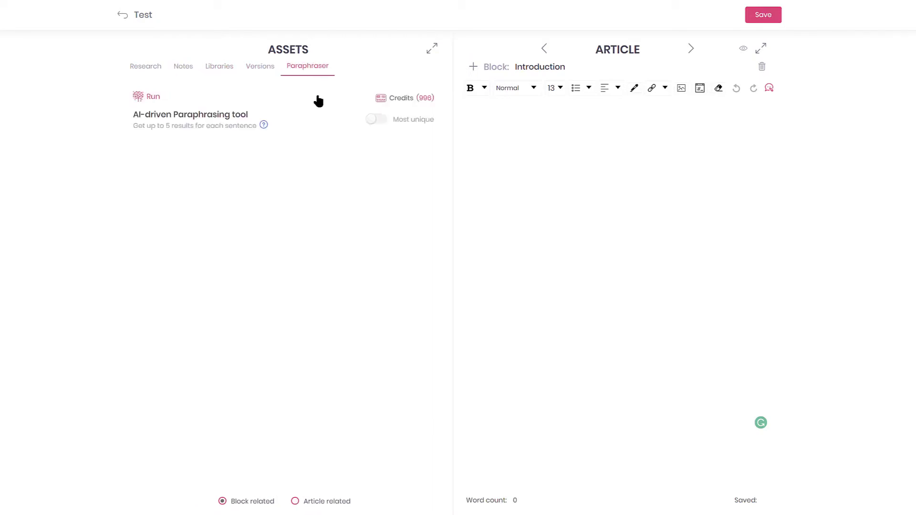
left_click(144, 73)
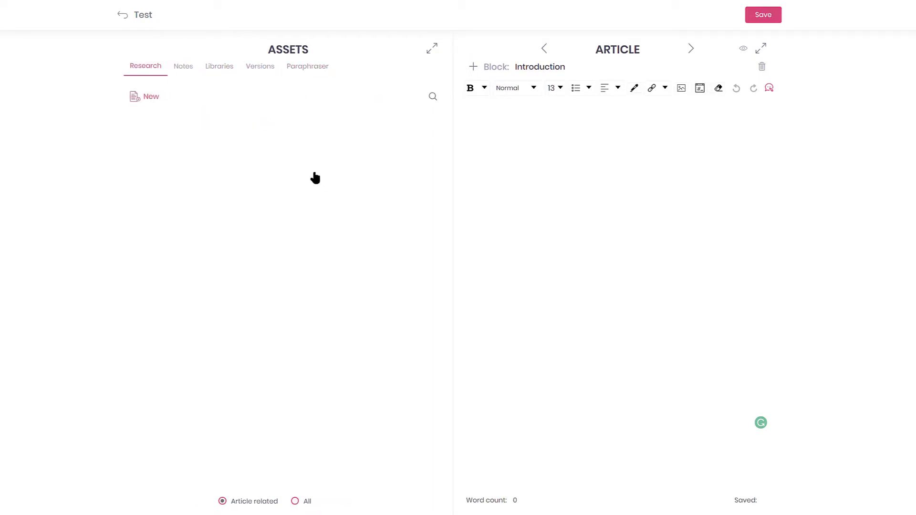
- Search 'Best online service for SEO optimization', focus keyword 'online service for SEO', United States, English
left_click(138, 98)
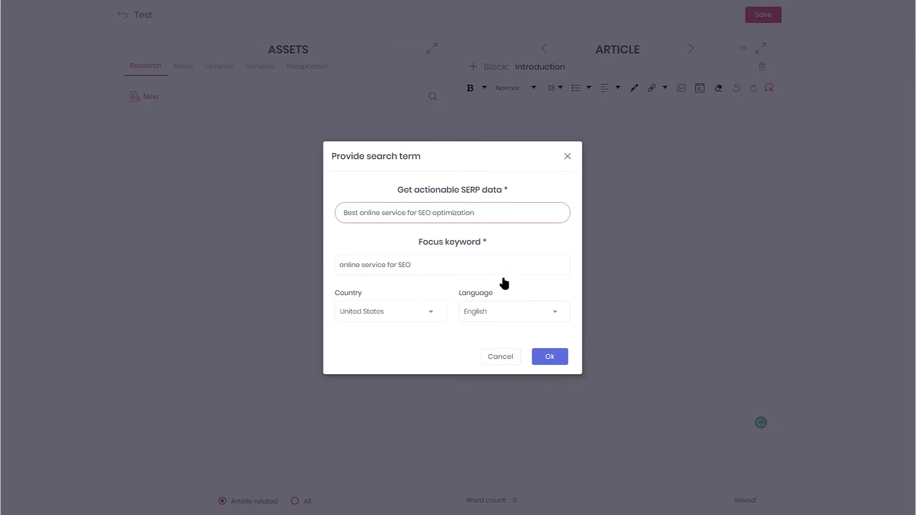
left_click(553, 356)
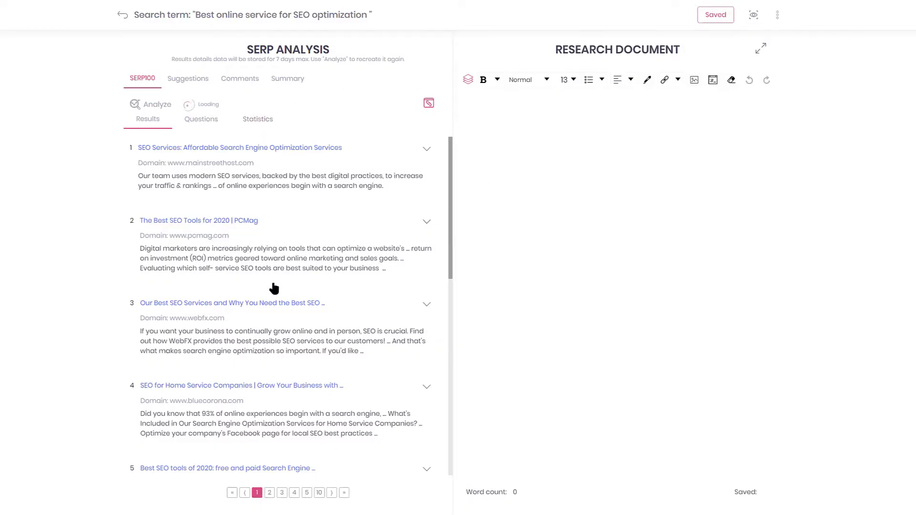
- Browse the SERP100 results, viewing page 2 before returning to page 1
scroll(271, 349, "down", 1)
scroll(272, 349, "down", 3)
scroll(286, 239, "up", 4)
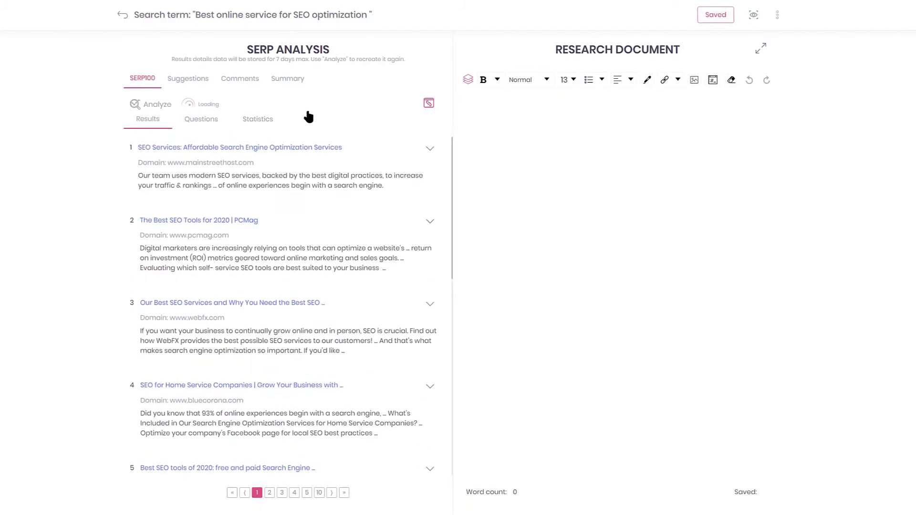
scroll(304, 343, "down", 1)
scroll(304, 344, "down", 8)
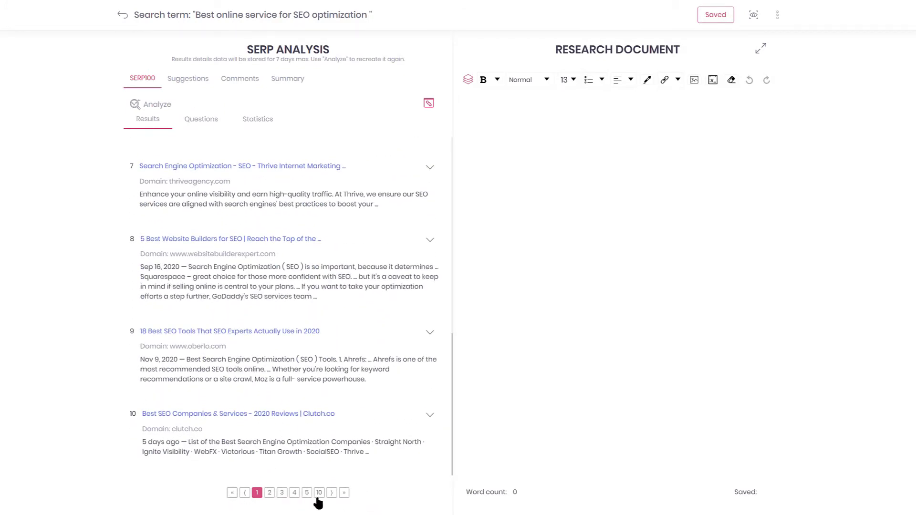
scroll(281, 477, "up", 9)
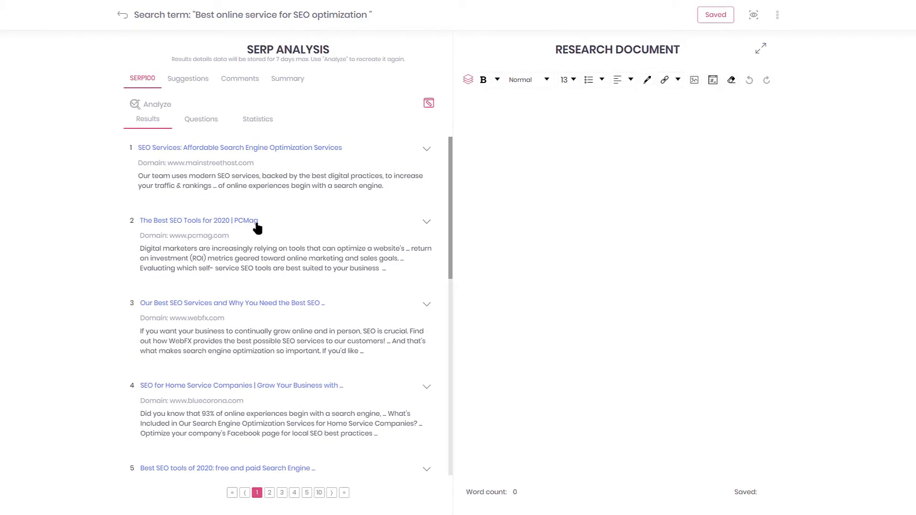
scroll(253, 257, "down", 9)
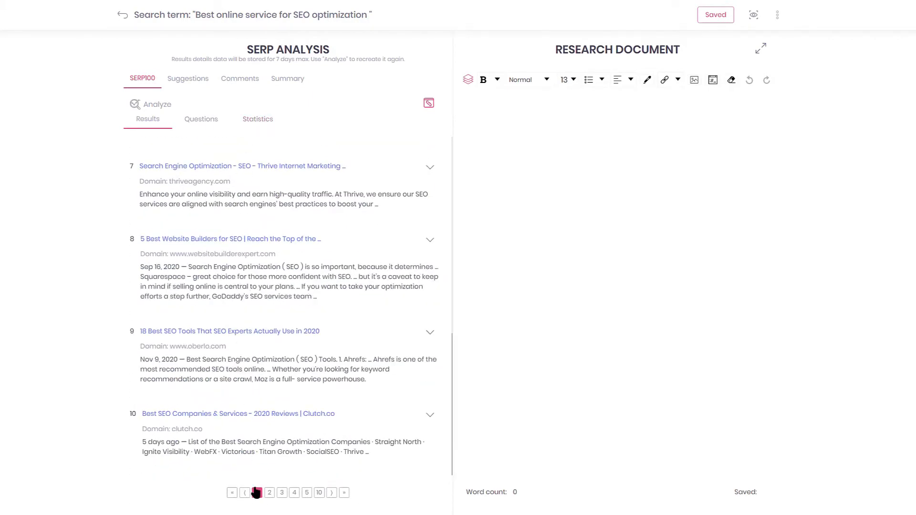
scroll(286, 410, "up", 9)
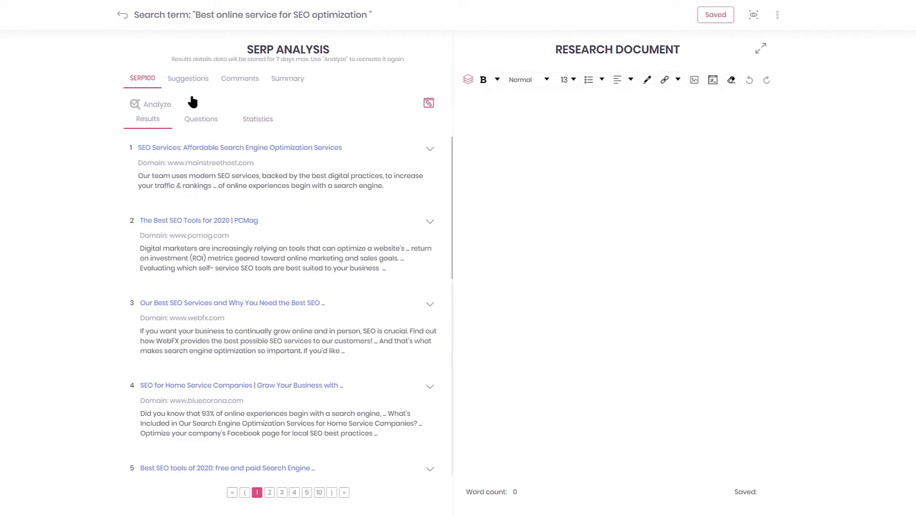
left_click(269, 492)
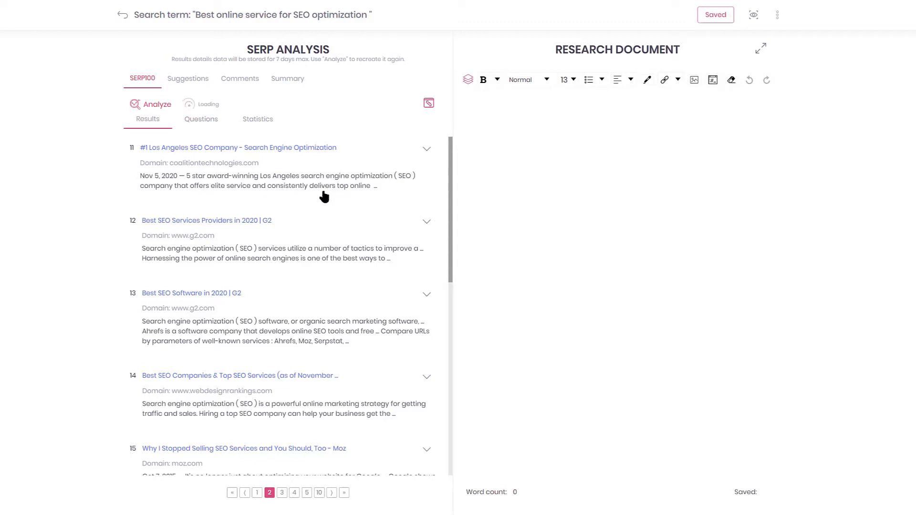
left_click(257, 493)
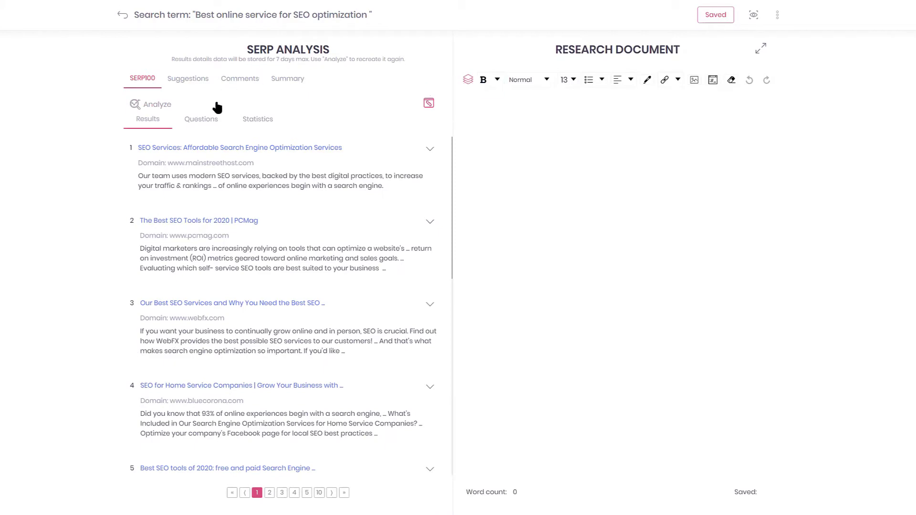
scroll(315, 267, "down", 8)
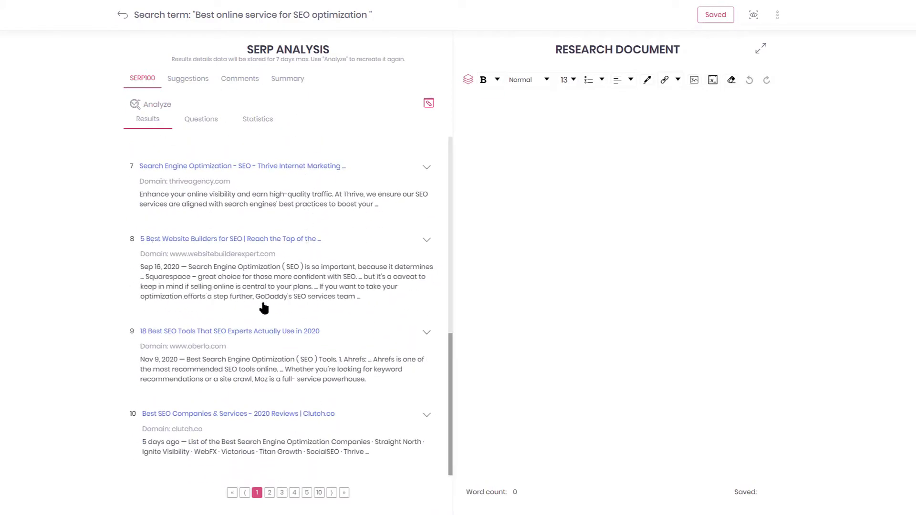
scroll(266, 316, "up", 8)
- Expand the PCMag result and its Website Crawling 101 section
left_click(395, 263)
scroll(394, 265, "down", 4)
scroll(394, 265, "up", 2)
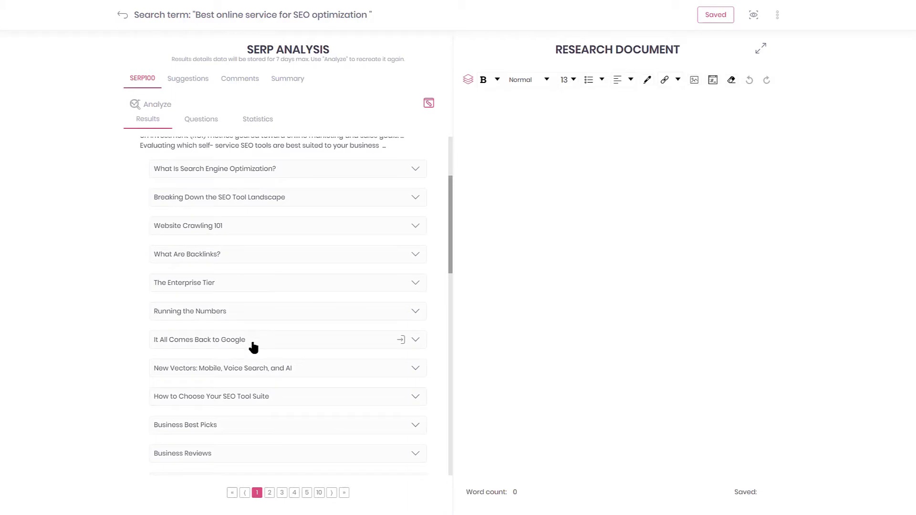
left_click(300, 228)
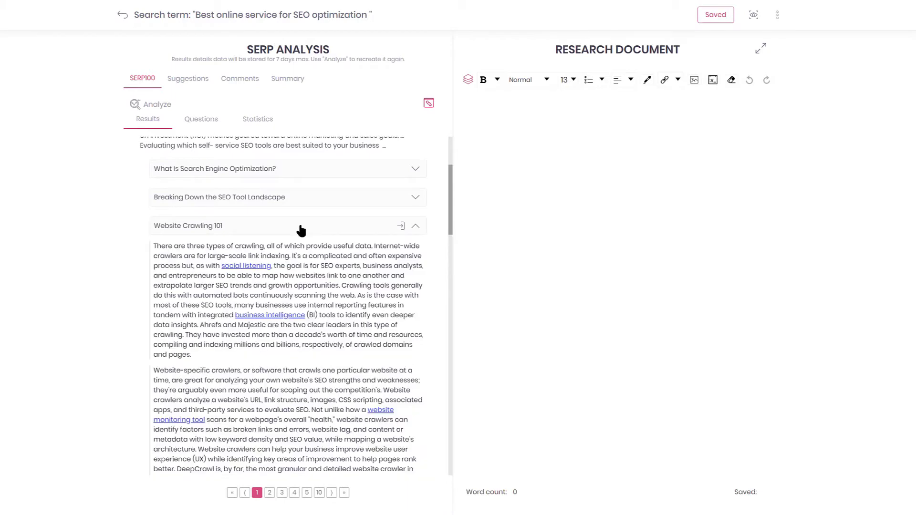
scroll(300, 231, "down", 5)
scroll(301, 230, "down", 3)
scroll(302, 229, "up", 6)
- Add the website-specific crawlers, Enterprise Tier and Running the Numbers paragraphs to the research document
left_click(275, 279)
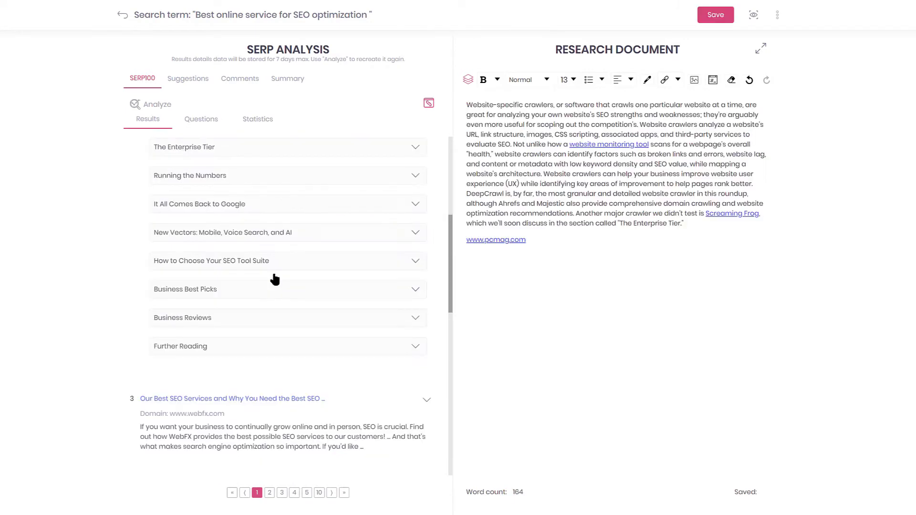
scroll(275, 279, "down", 6)
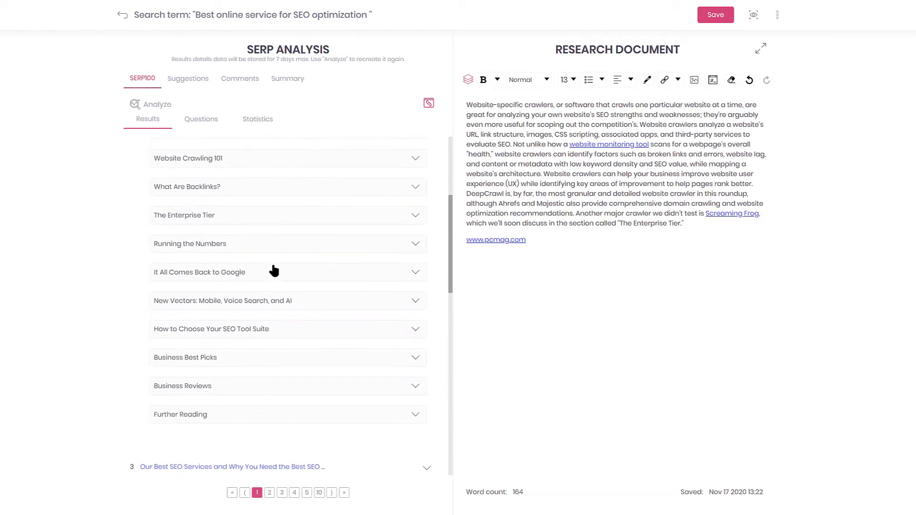
left_click(310, 273)
scroll(310, 275, "down", 4)
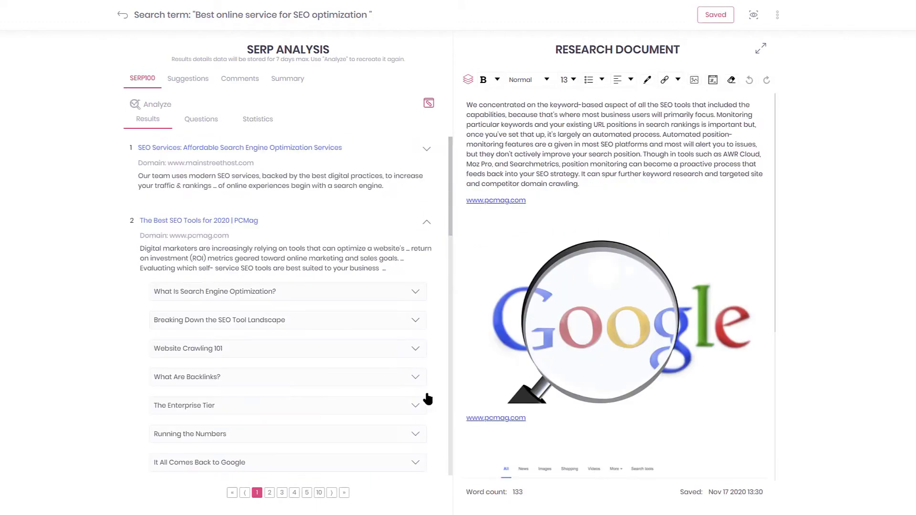
scroll(334, 286, "down", 3)
left_click(327, 258)
scroll(614, 370, "down", 5)
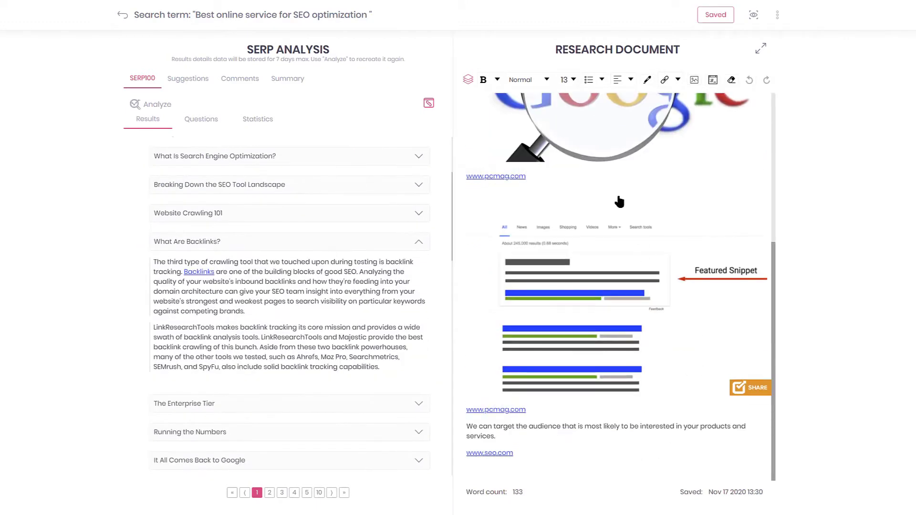
left_click(293, 320)
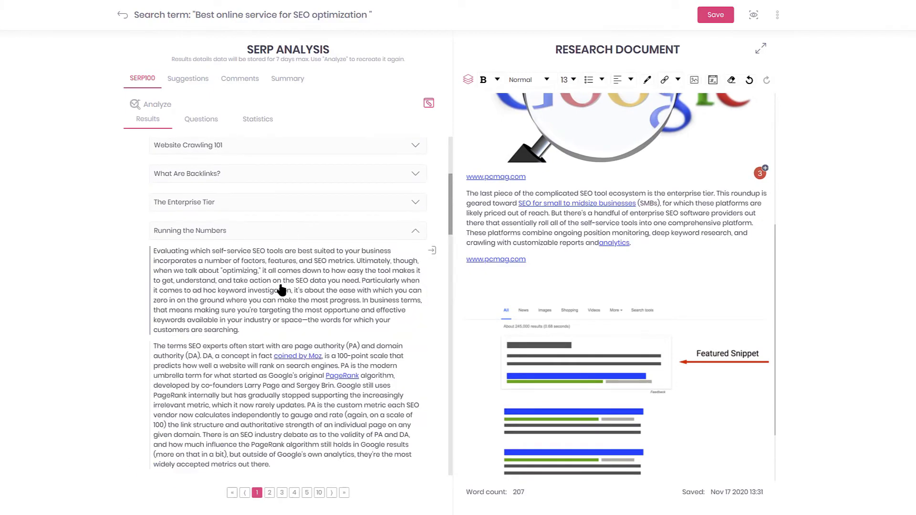
left_click(281, 290)
- Add the Further Reading links to the research document and save it
left_click(281, 302)
scroll(292, 287, "down", 4)
left_click(290, 202)
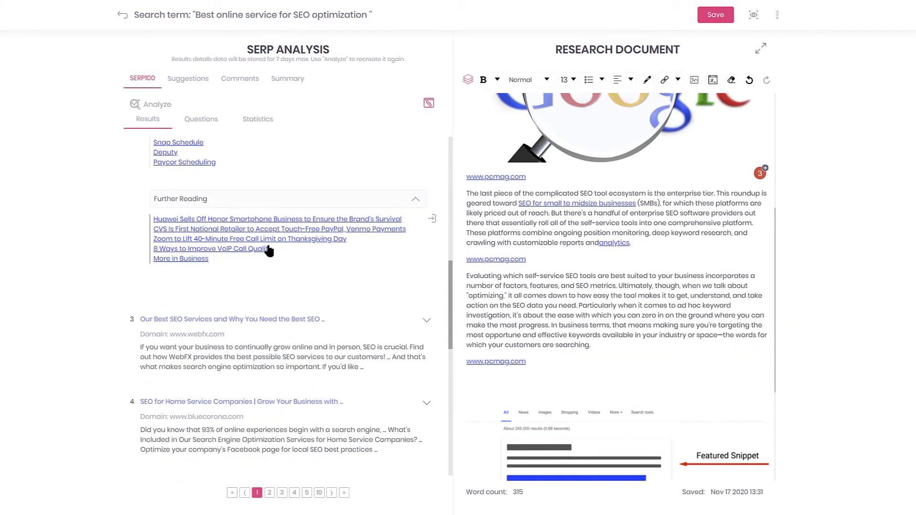
left_click(432, 219)
scroll(629, 356, "down", 4)
left_click(715, 15)
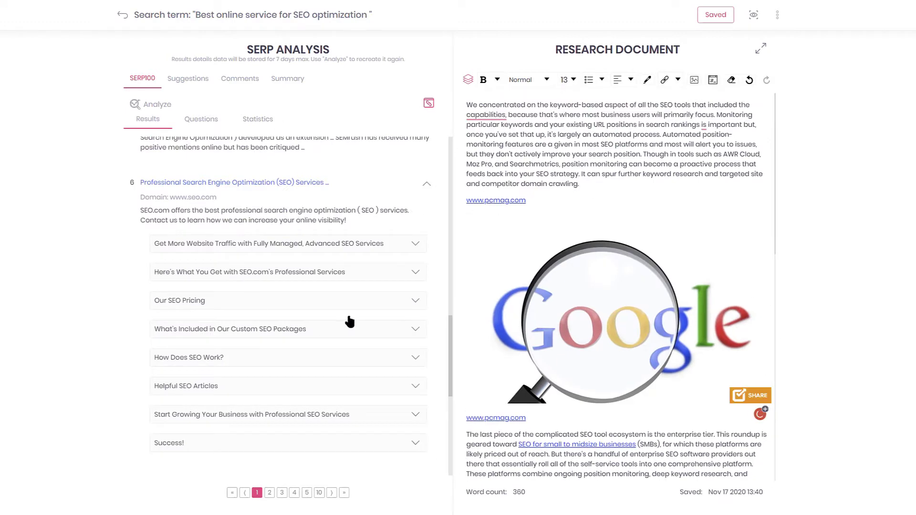
scroll(372, 315, "up", 5)
scroll(420, 244, "down", 8)
scroll(374, 245, "down", 4)
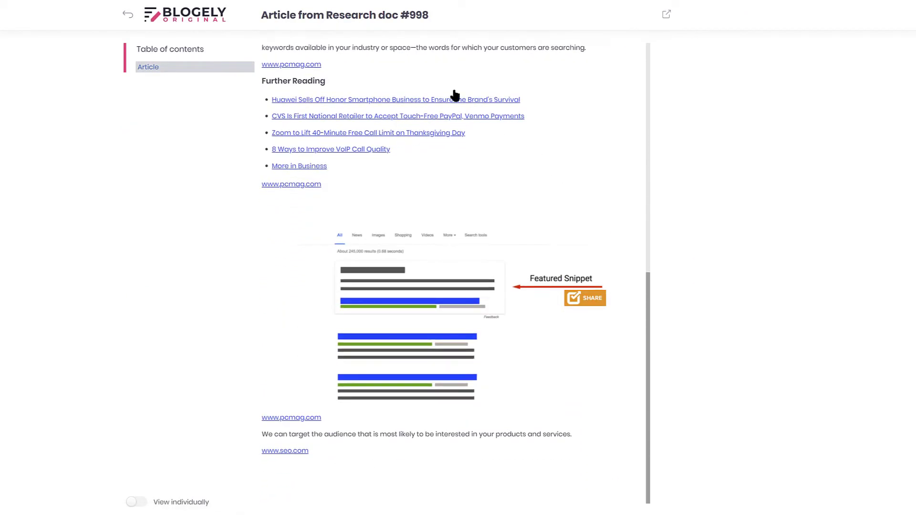
- Check the preview's export formats (PDF, Text, Share link), then return to the SERP analysis
scroll(438, 342, "up", 10)
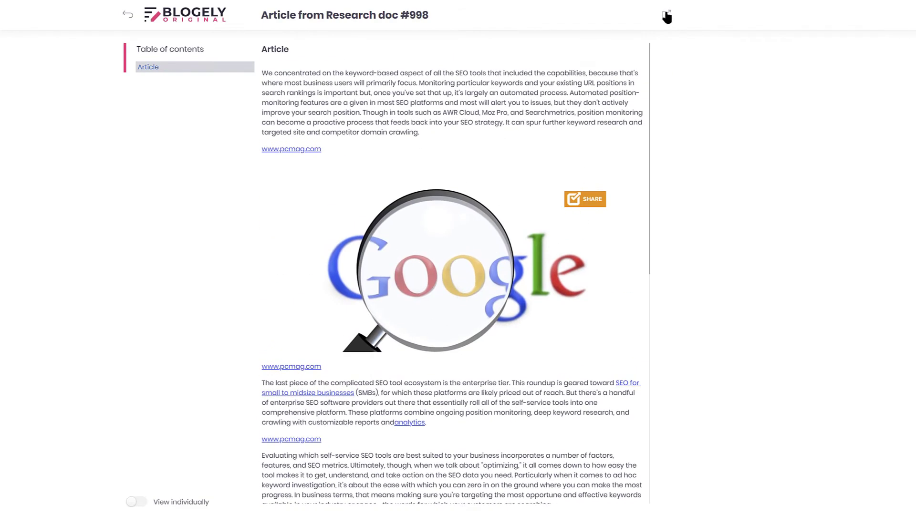
left_click(666, 16)
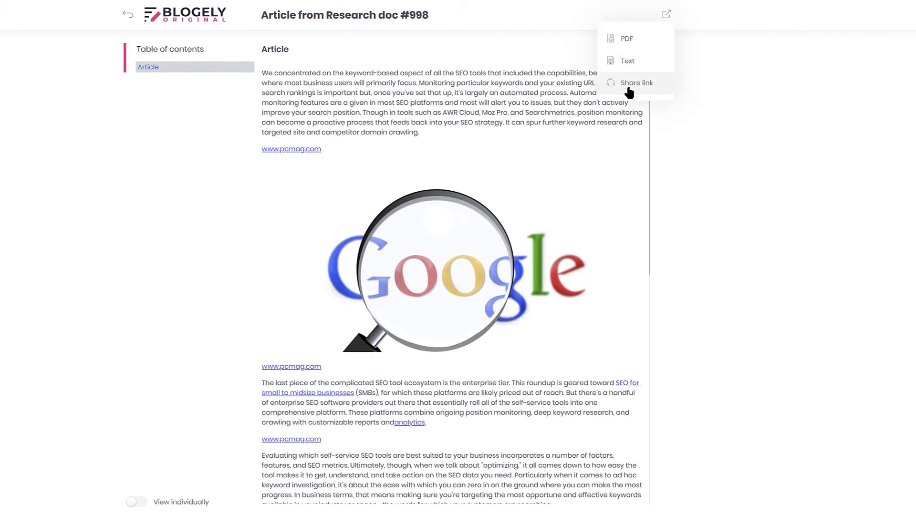
left_click(130, 14)
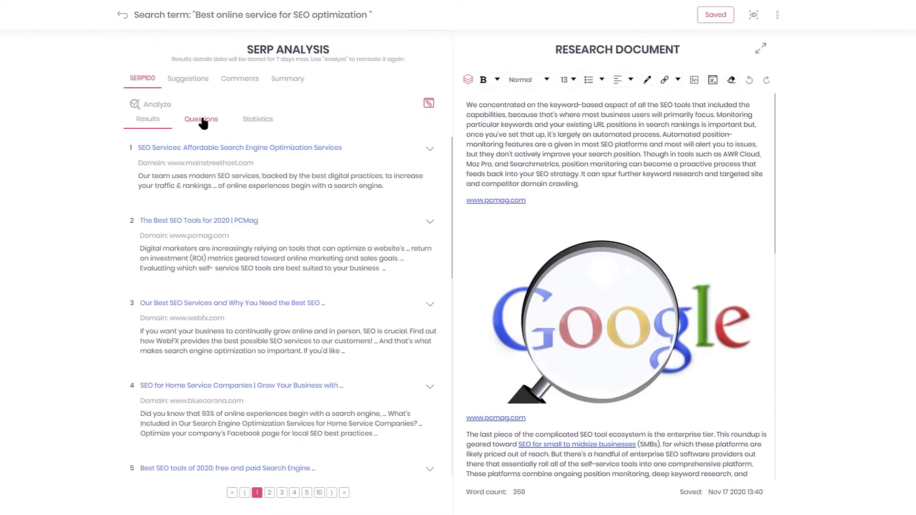
- Insert seo.com's competition-edge and more-visibility paragraphs from the Questions answers into the research document
left_click(203, 120)
left_click(267, 186)
scroll(268, 208, "down", 3)
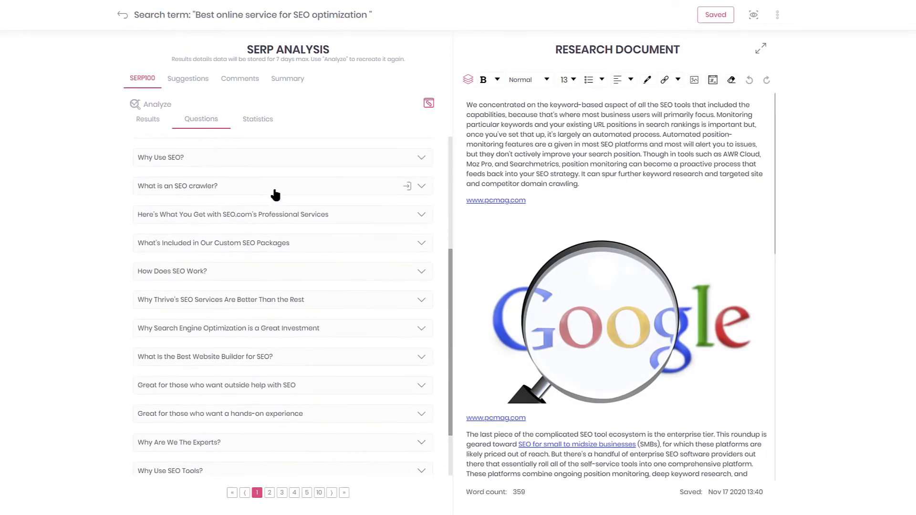
left_click(269, 191)
scroll(329, 233, "down", 5)
left_click(291, 230)
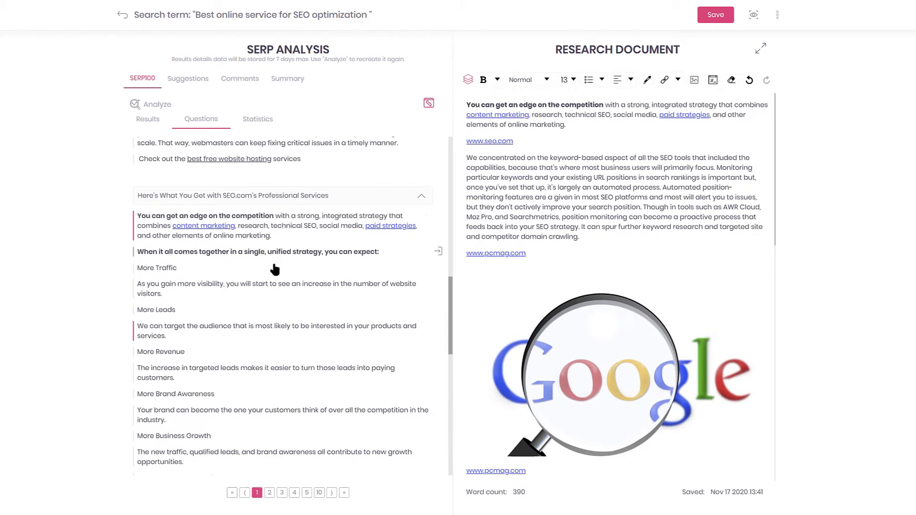
left_click(265, 288)
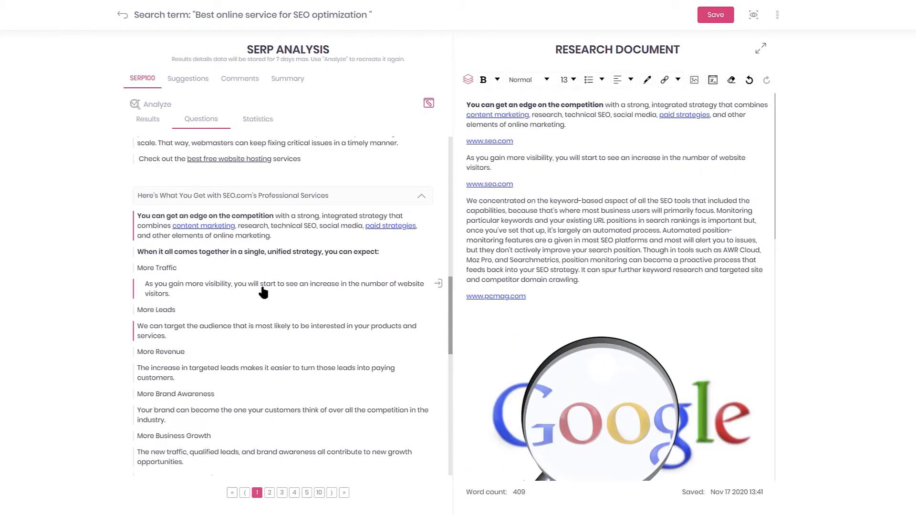
- Browse the statistics gathered from the search results
left_click(257, 119)
scroll(287, 212, "down", 5)
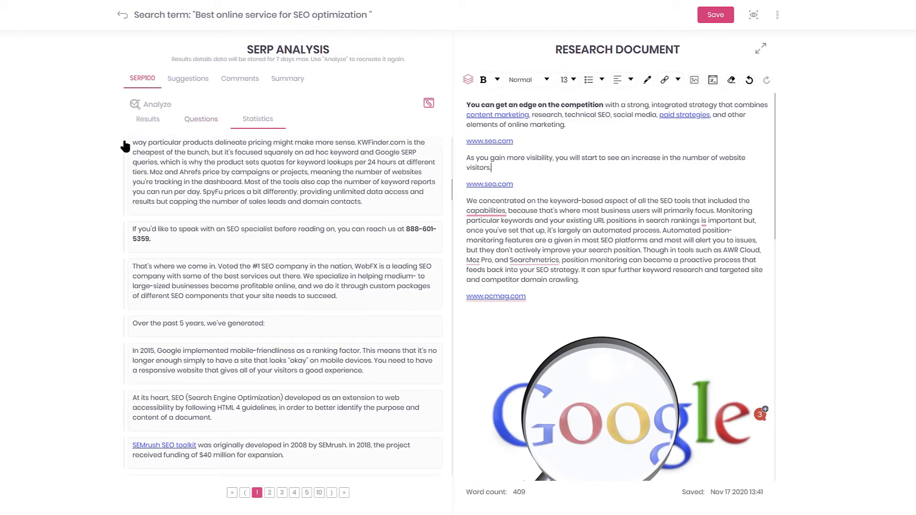
scroll(223, 265, "down", 5)
scroll(222, 265, "down", 5)
- Add ecommerce seo service, seo service agency, pittsburgh seo service and seo service miami to keyword ideas
left_click(188, 79)
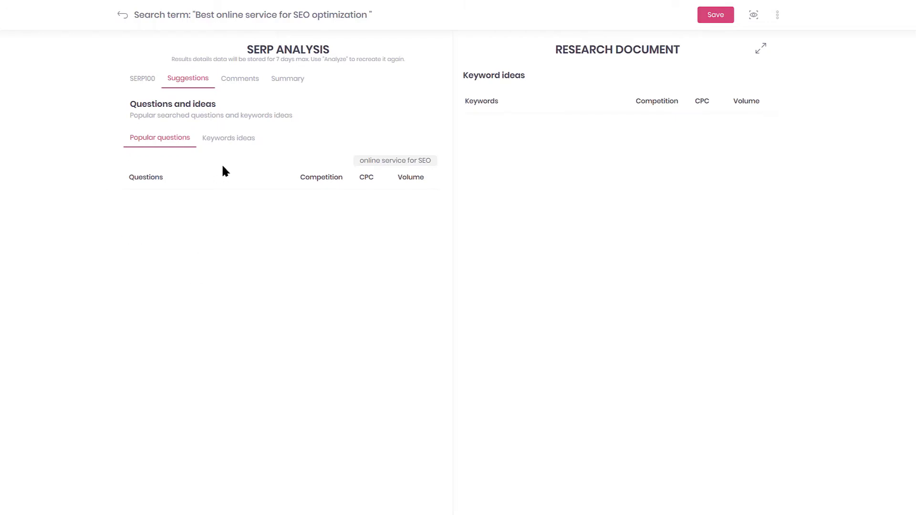
left_click(228, 138)
left_click(172, 229)
left_click(167, 276)
left_click(169, 322)
left_click_drag(531, 270, 548, 106)
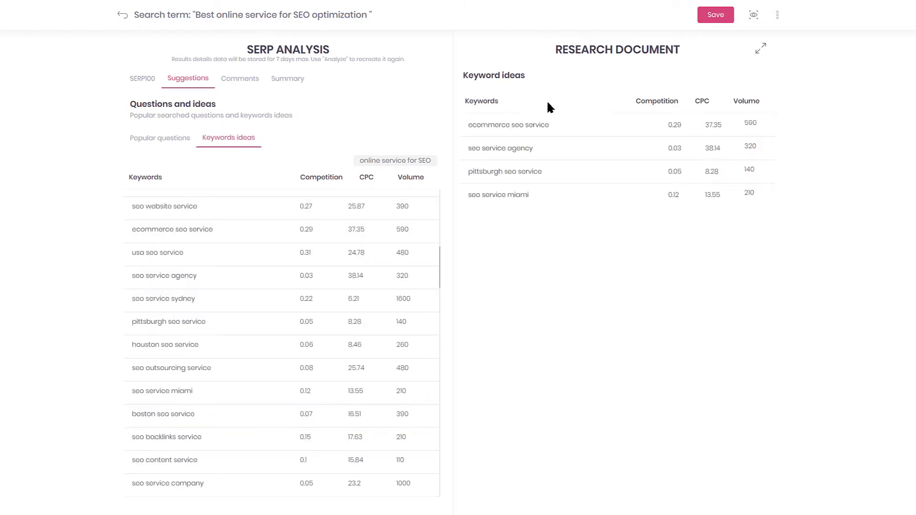
- Look through the research's Popular questions, Comments and AI Summary tabs
left_click(173, 143)
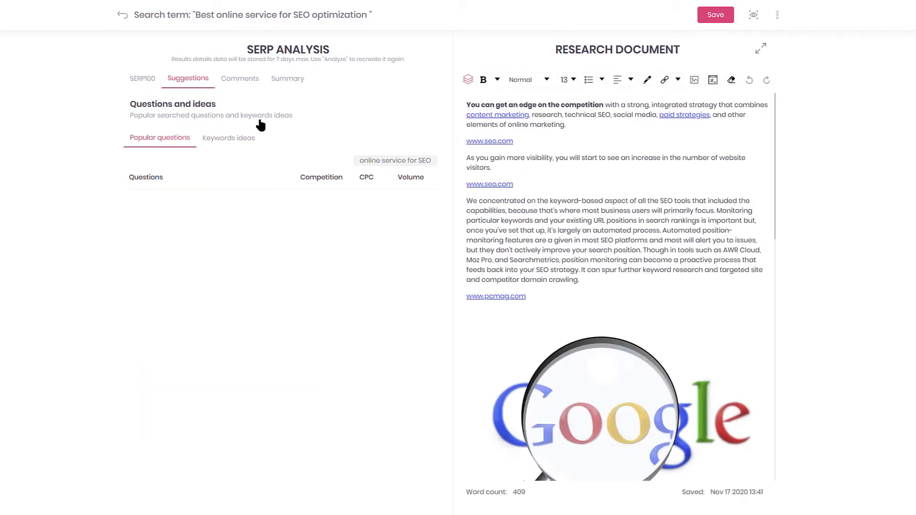
left_click(240, 78)
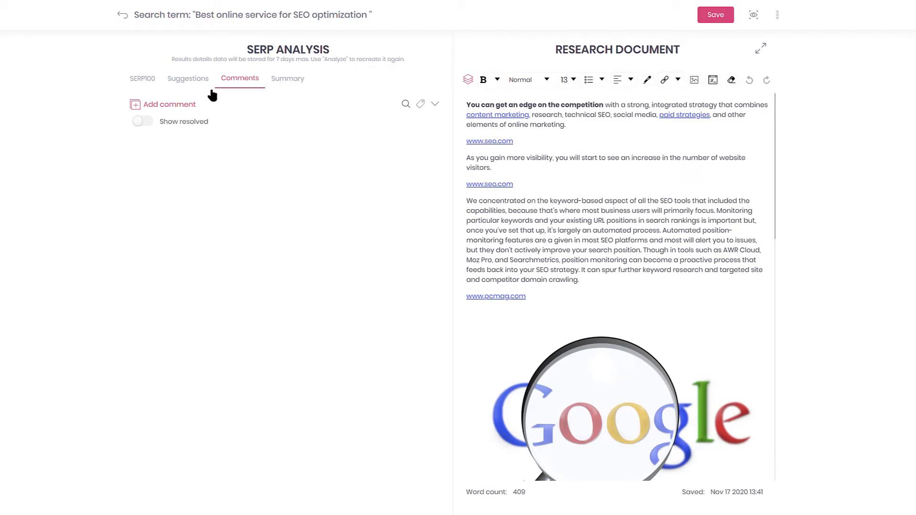
left_click(287, 82)
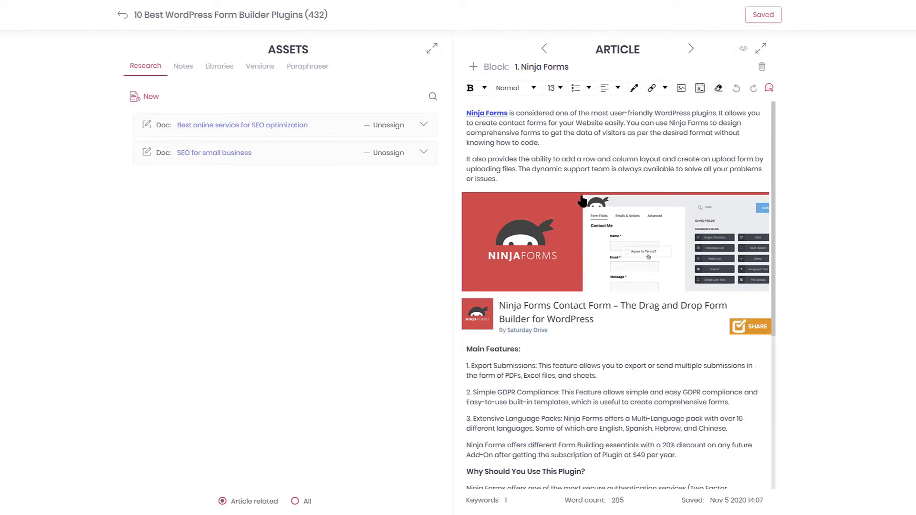
- Toggle the article to full width and back so the assets panel sits beside it
mouse_move(579, 337)
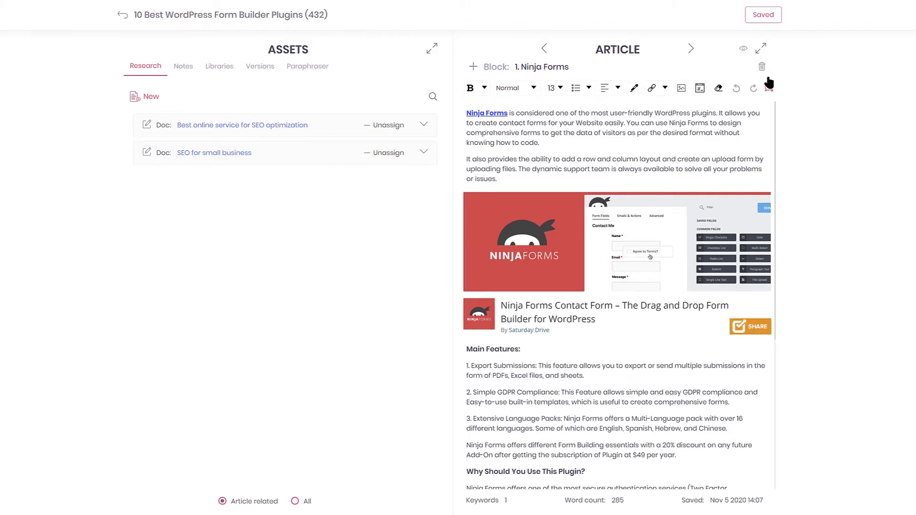
left_click(760, 49)
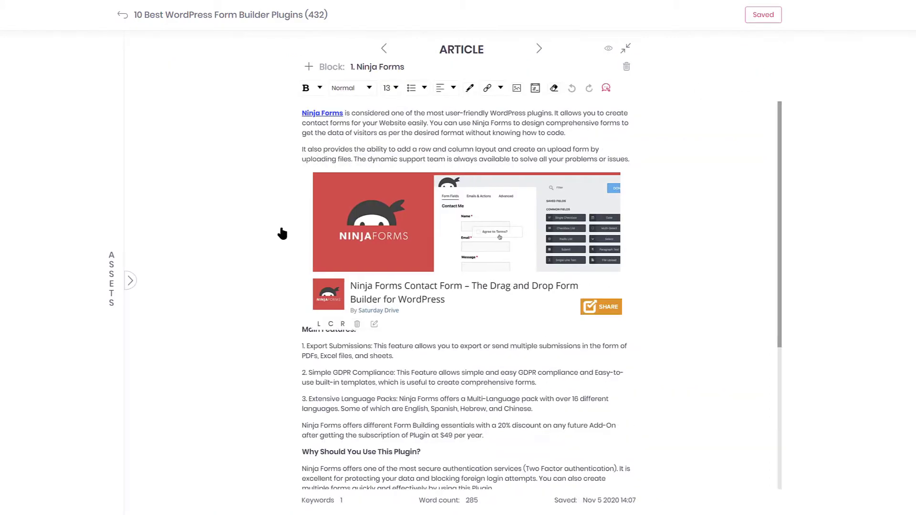
left_click(128, 281)
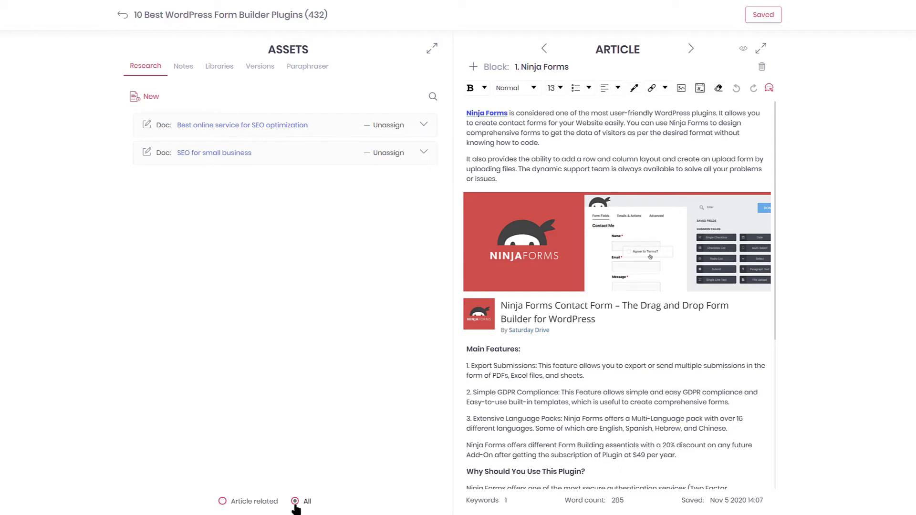
- Filter to article-related research and expand the 'Best online service for SEO optimization' doc beside Ninja Forms
left_click(223, 503)
left_click(307, 127)
scroll(304, 193, "down", 5)
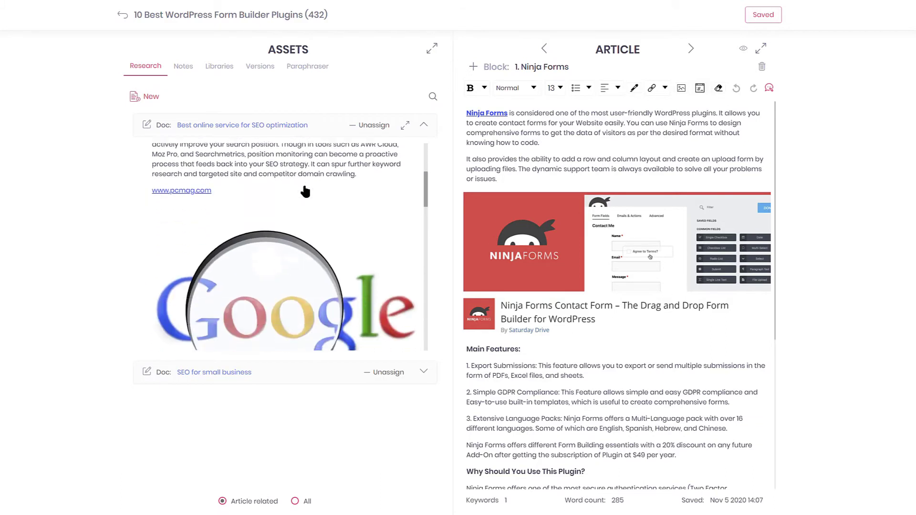
scroll(304, 193, "down", 5)
scroll(303, 191, "up", 5)
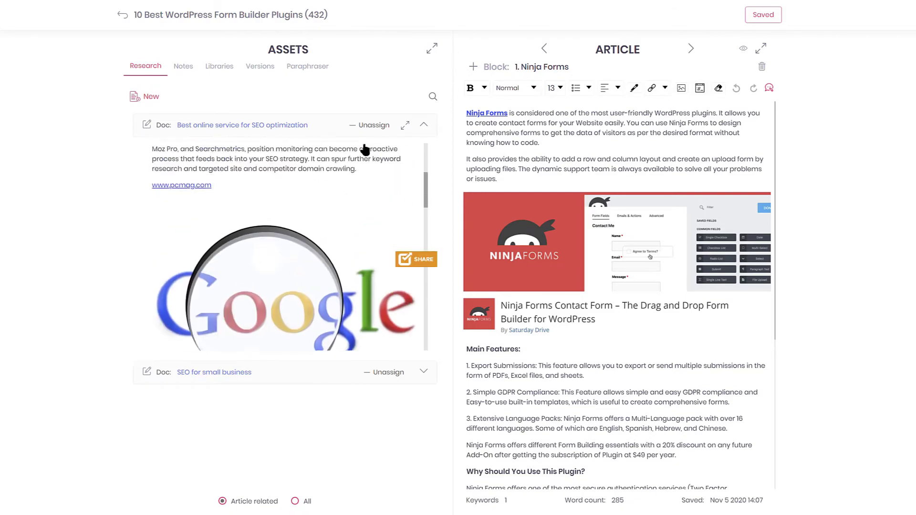
left_click(405, 126)
scroll(366, 279, "down", 8)
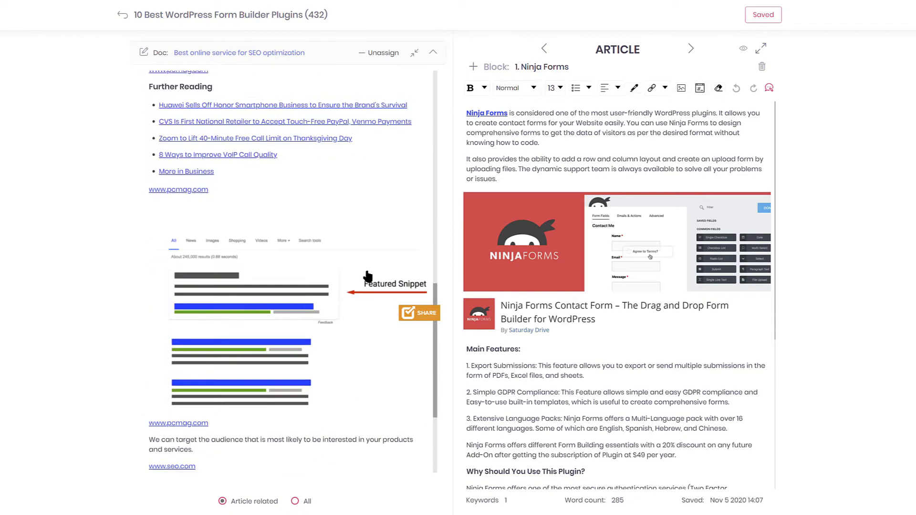
scroll(367, 277, "up", 10)
left_click(644, 159)
- Reshow the research doc beside the Ninja Forms block and save the block's changes
left_click(761, 48)
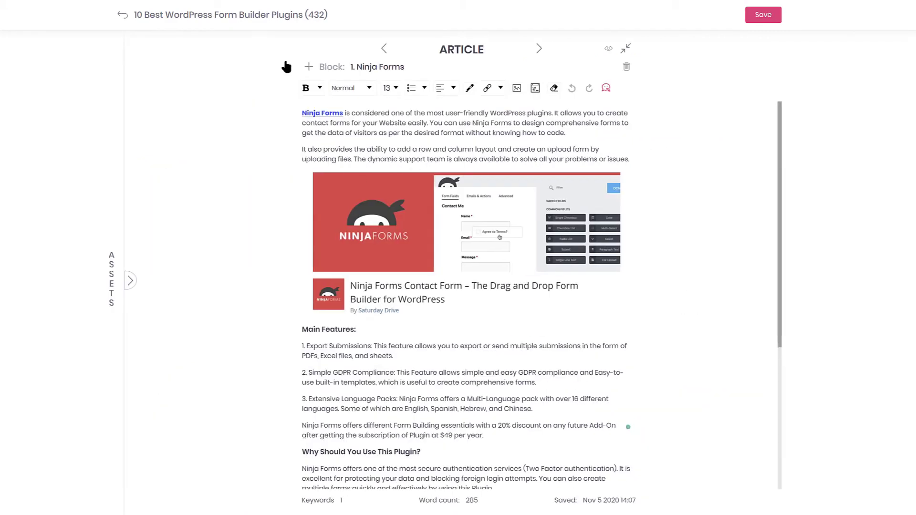
left_click(129, 282)
left_click(566, 402)
mouse_move(473, 243)
left_click(405, 125)
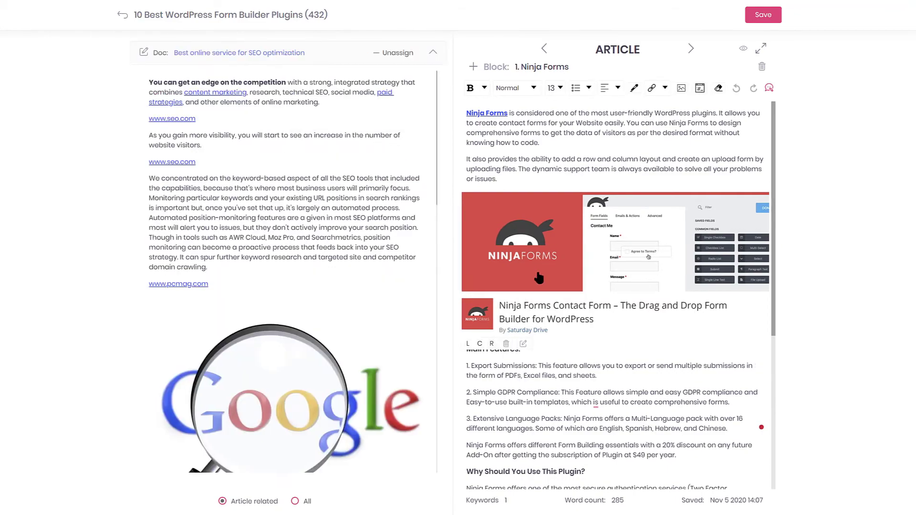
scroll(537, 280, "down", 5)
scroll(538, 276, "up", 1)
left_click(690, 48)
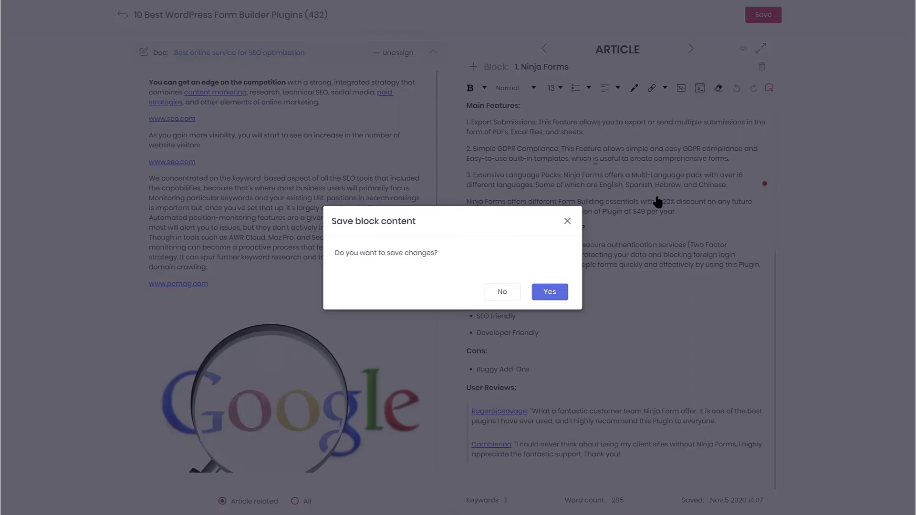
left_click(548, 292)
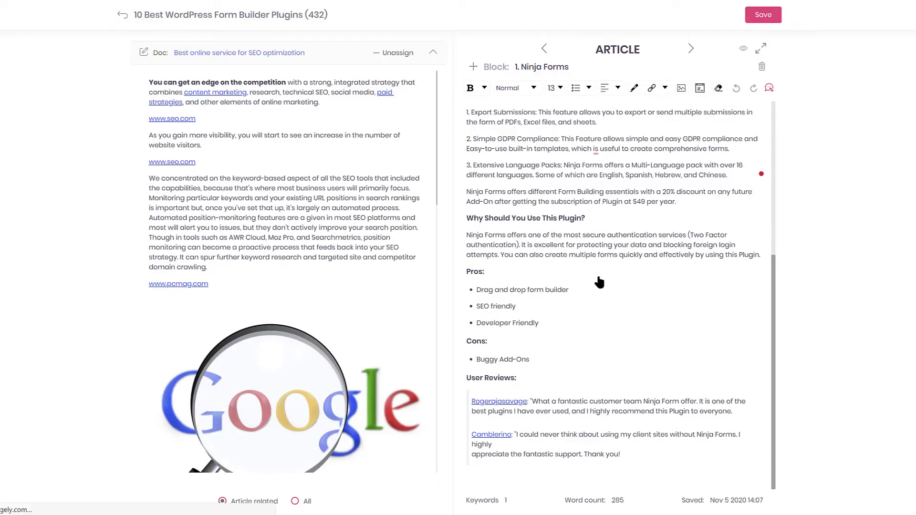
- Add a new line after 'Let's take a look.' in the Best WordPress form builder plugins block and show its notes
left_click(691, 48)
left_click(521, 248)
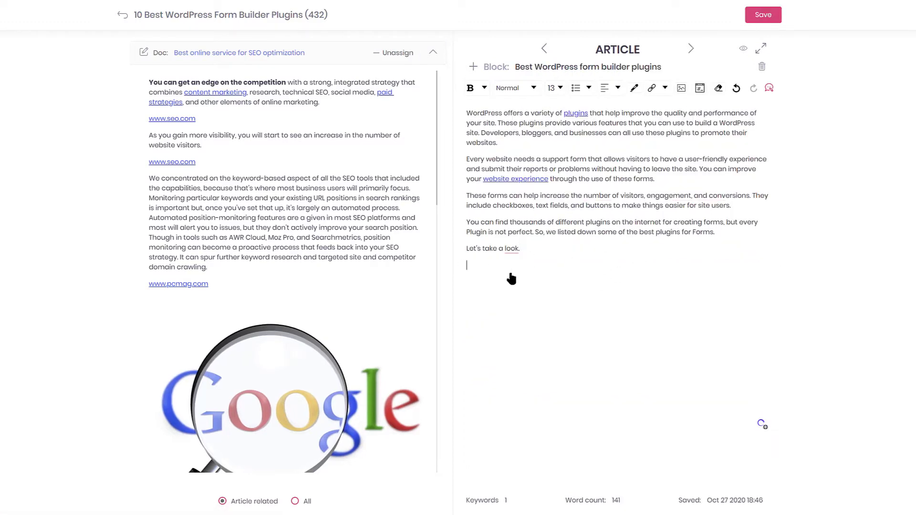
scroll(326, 211, "down", 10)
scroll(323, 210, "down", 3)
scroll(323, 210, "up", 6)
key("Return")
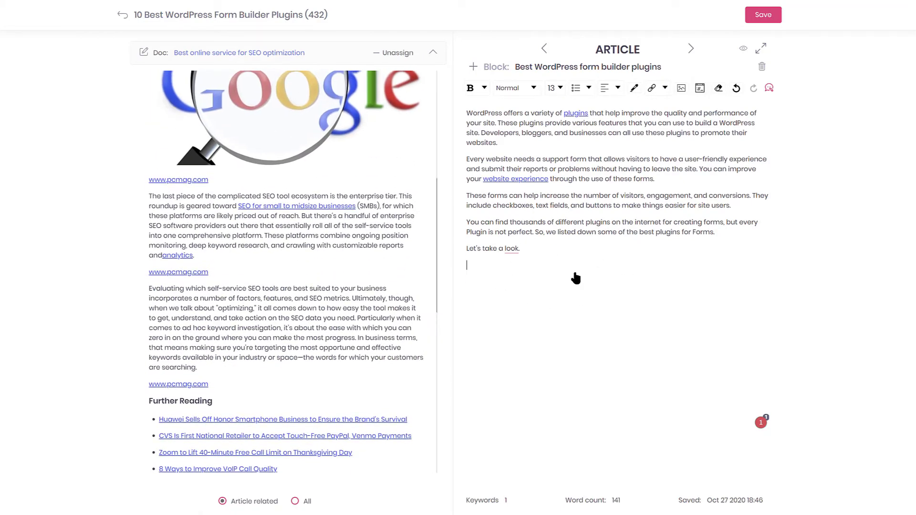
scroll(416, 55, "up", 3)
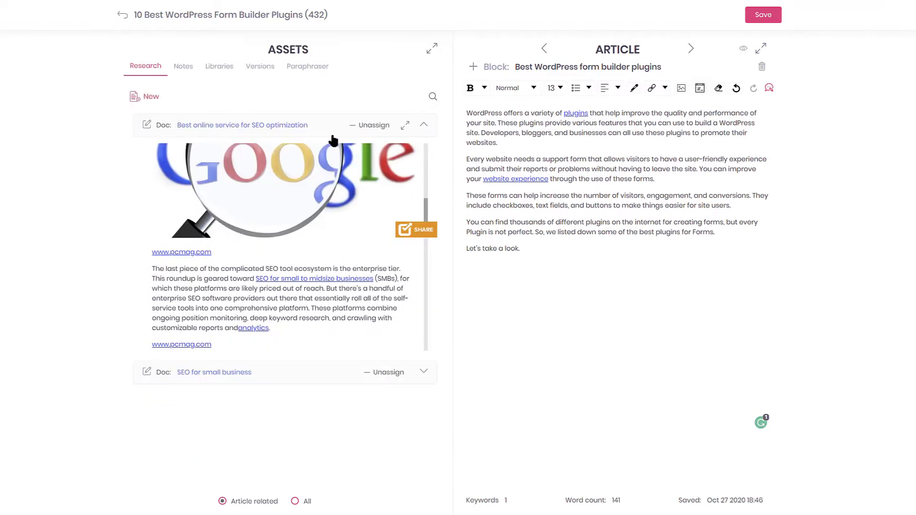
left_click(193, 75)
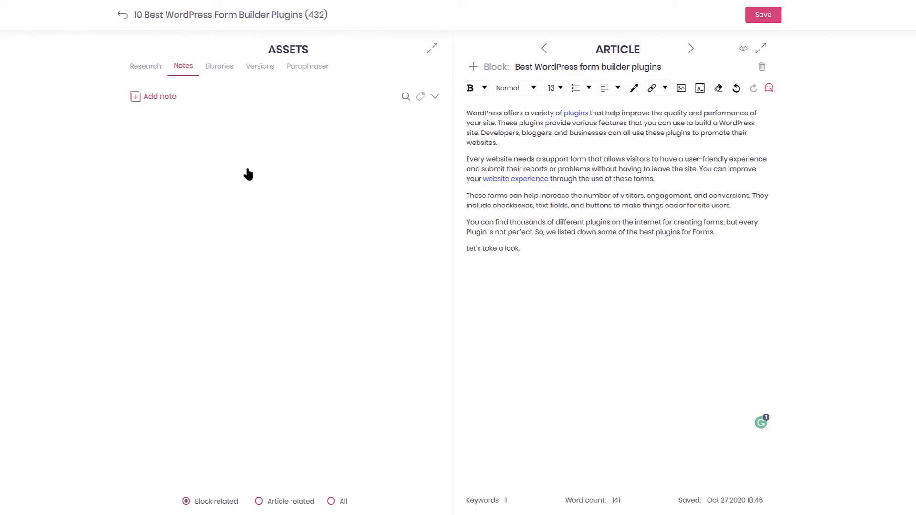
- Start a new note for the block, then cancel it without saving anything
left_click(142, 98)
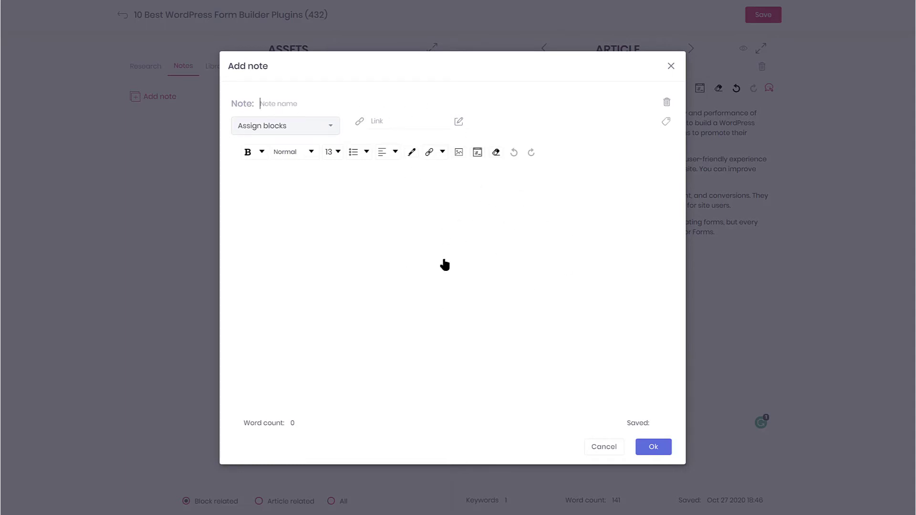
left_click(333, 214)
left_click(616, 448)
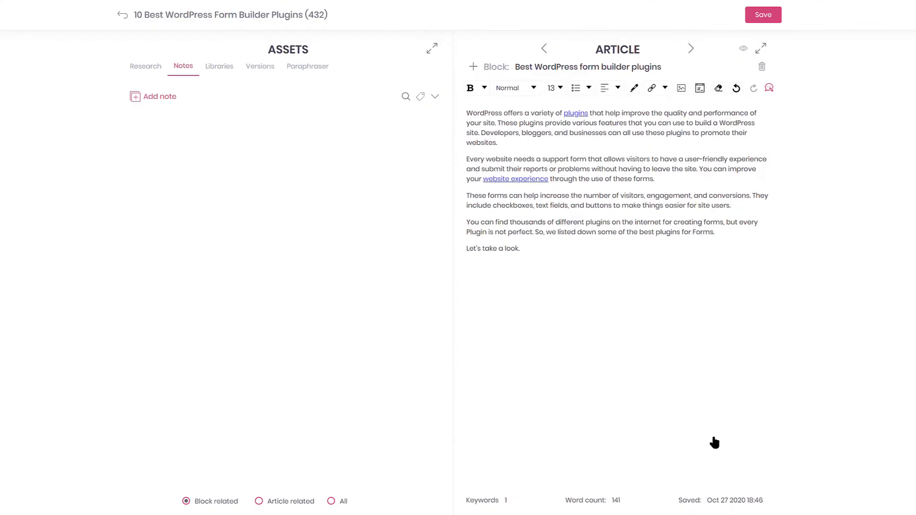
- Switch the Notes filter to All and browse through every note
left_click(331, 501)
scroll(338, 235, "down", 3)
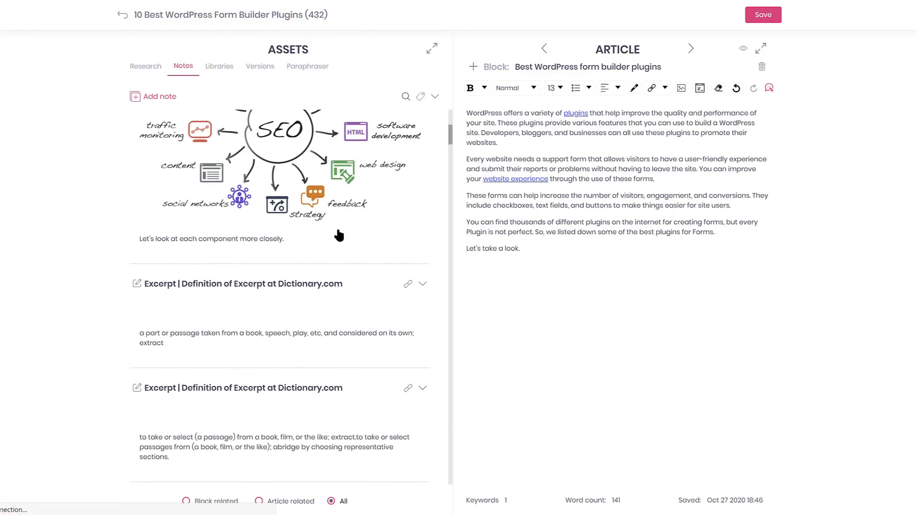
scroll(338, 234, "down", 15)
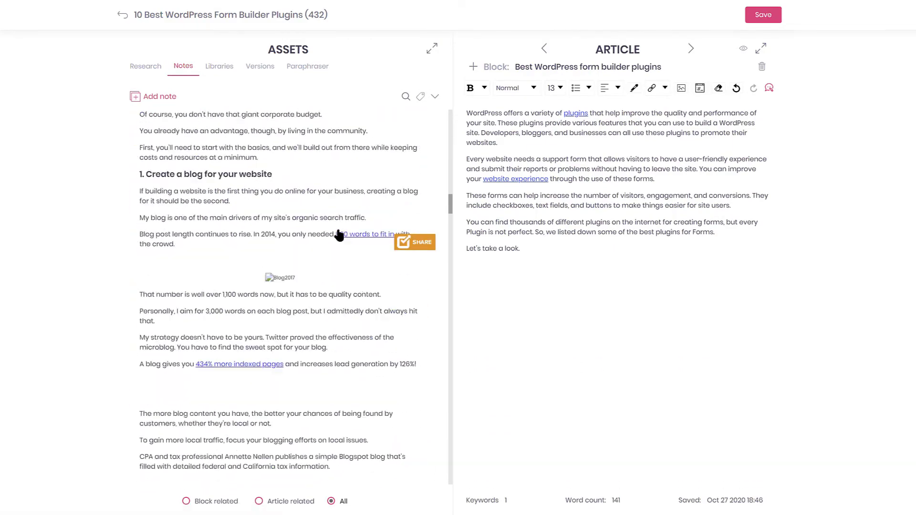
scroll(338, 234, "down", 7)
scroll(340, 235, "up", 15)
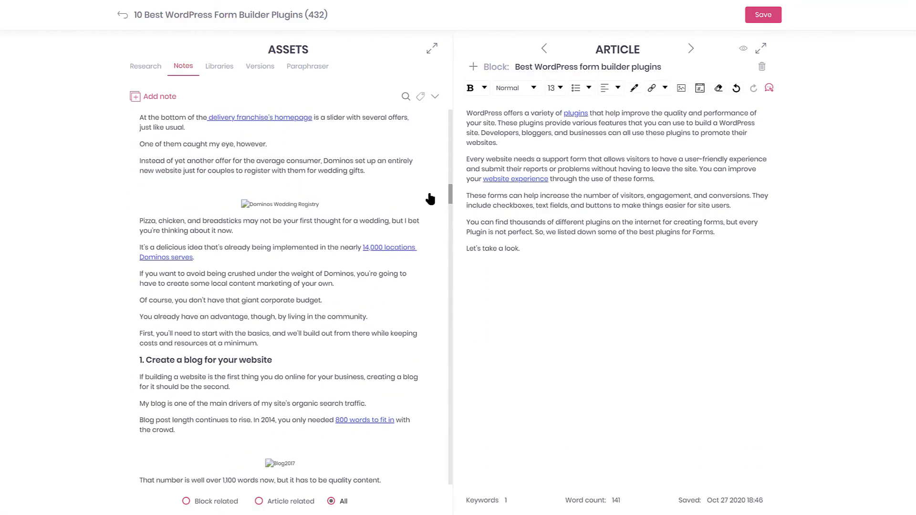
scroll(430, 199, "up", 5)
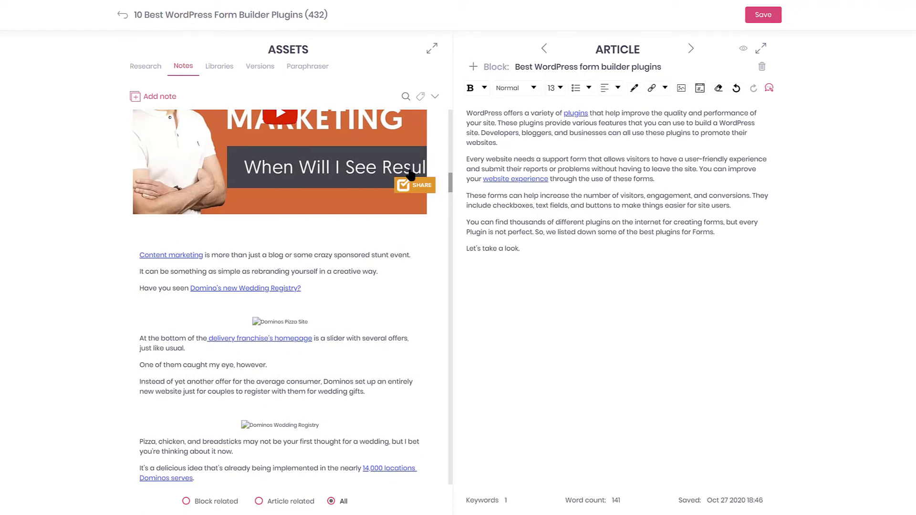
scroll(355, 209, "up", 15)
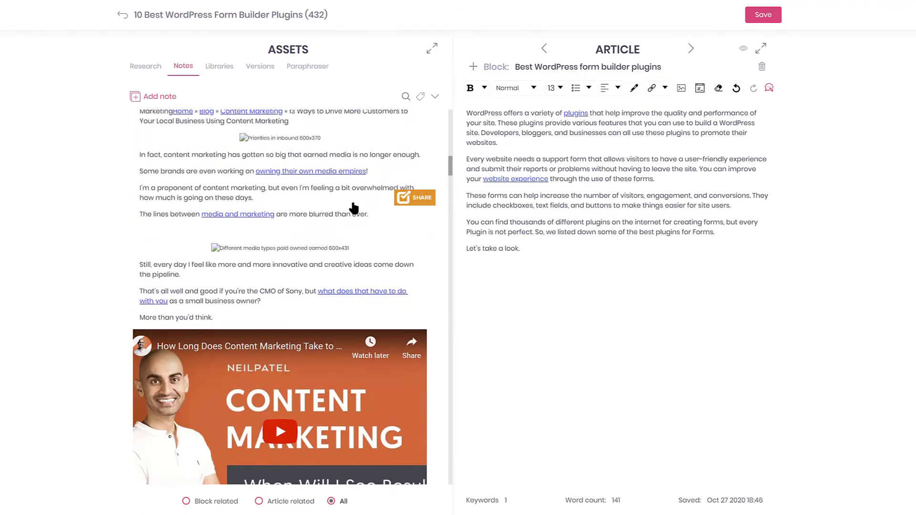
scroll(354, 209, "up", 6)
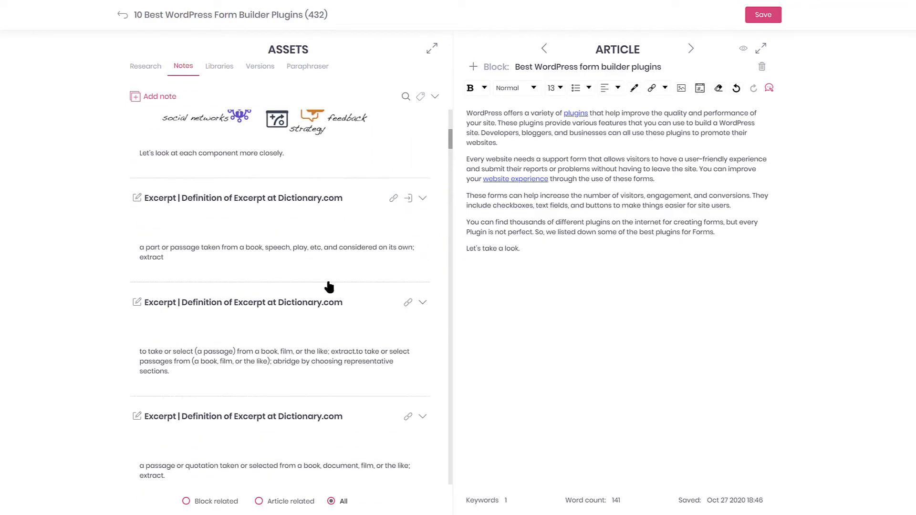
scroll(328, 286, "up", 5)
scroll(328, 286, "down", 20)
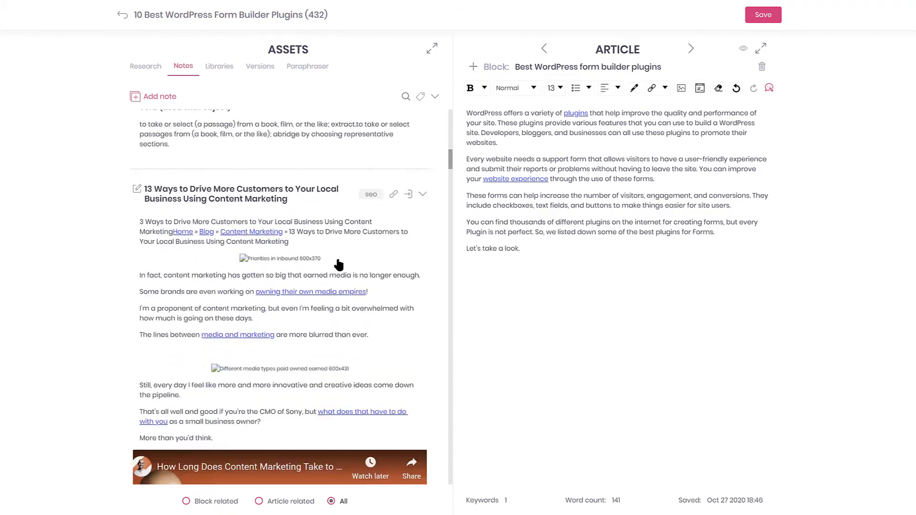
- Collapse the notes to titles and briefly preview the 'How to Find the Right SEO Service' note
left_click(434, 98)
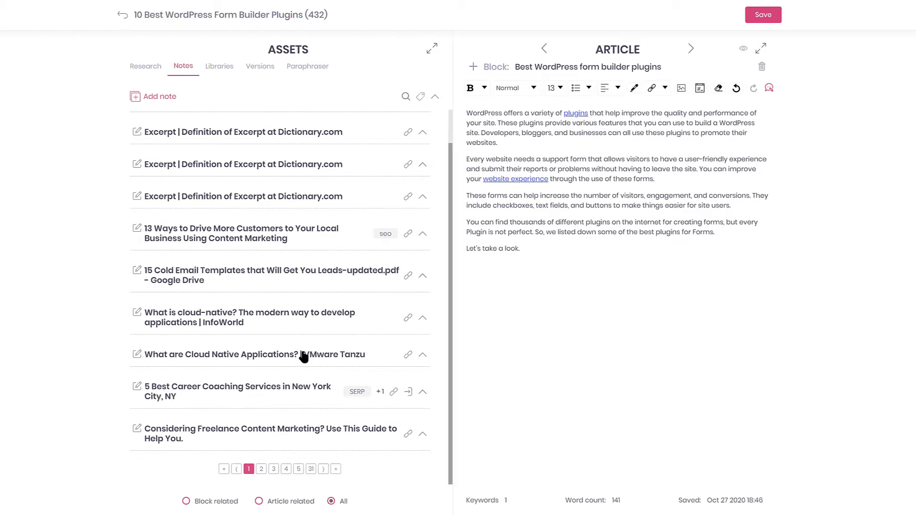
scroll(296, 327, "up", 1)
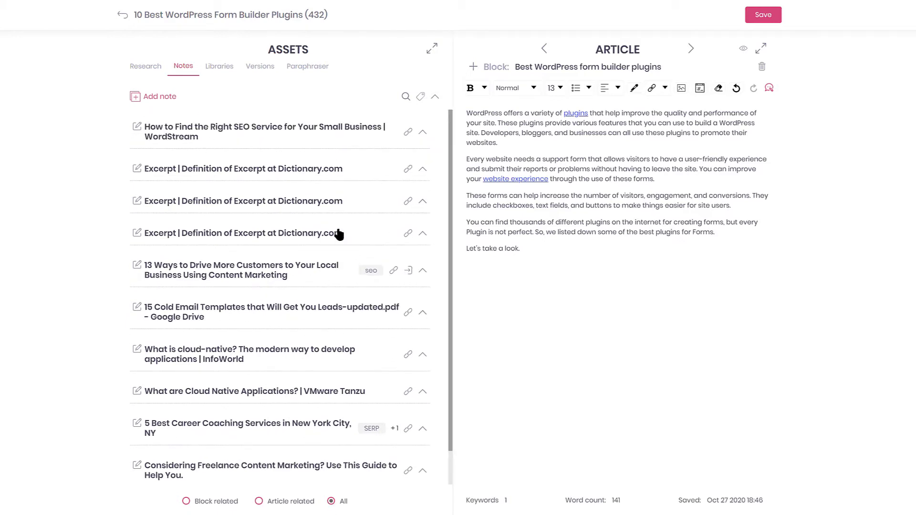
left_click(422, 135)
left_click(422, 136)
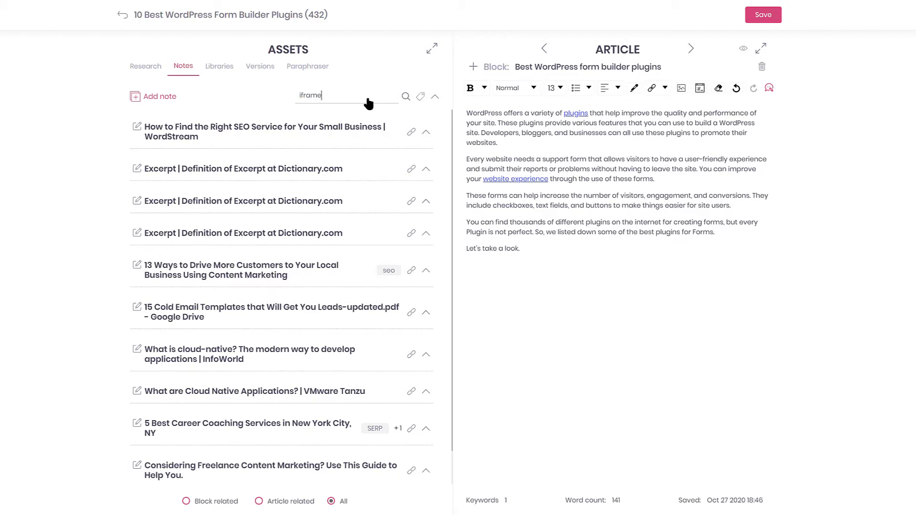
- Expand the iFrame - Slidebean note and twice insert its embed code into the article, deleting it each time
left_click(426, 129)
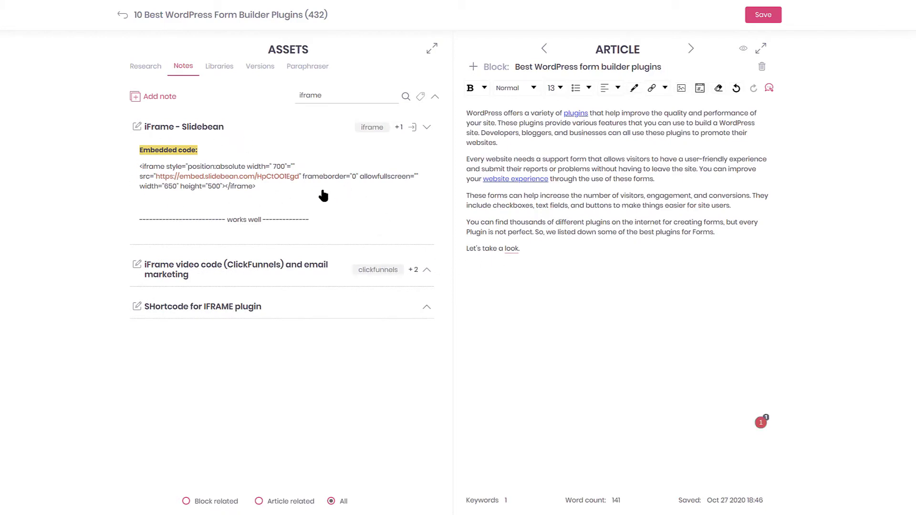
left_click_drag(322, 195, 490, 265)
left_click_drag(585, 288, 452, 271)
key("Delete")
left_click(413, 129)
left_click_drag(660, 341, 468, 268)
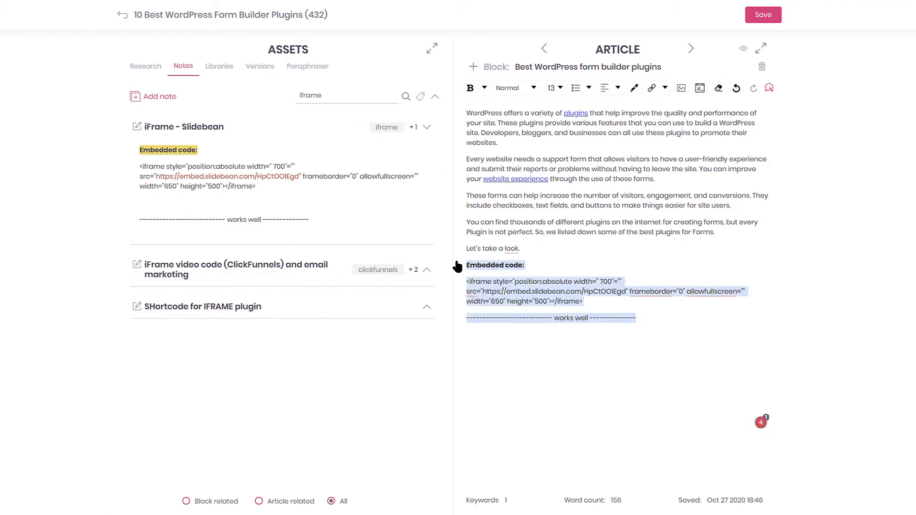
key("BackSpace")
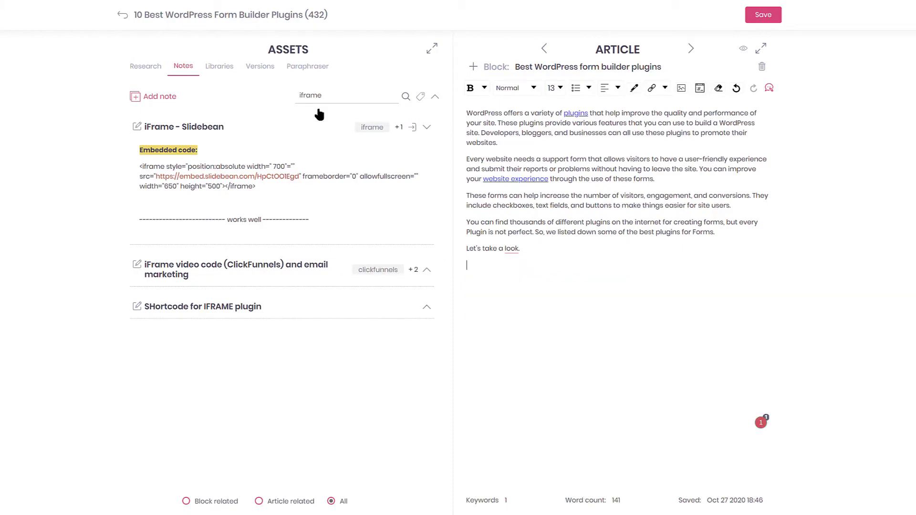
- In Libraries' Add files form, keep PNG, 70% quality and 100% resize, then switch to the URL option
left_click(219, 67)
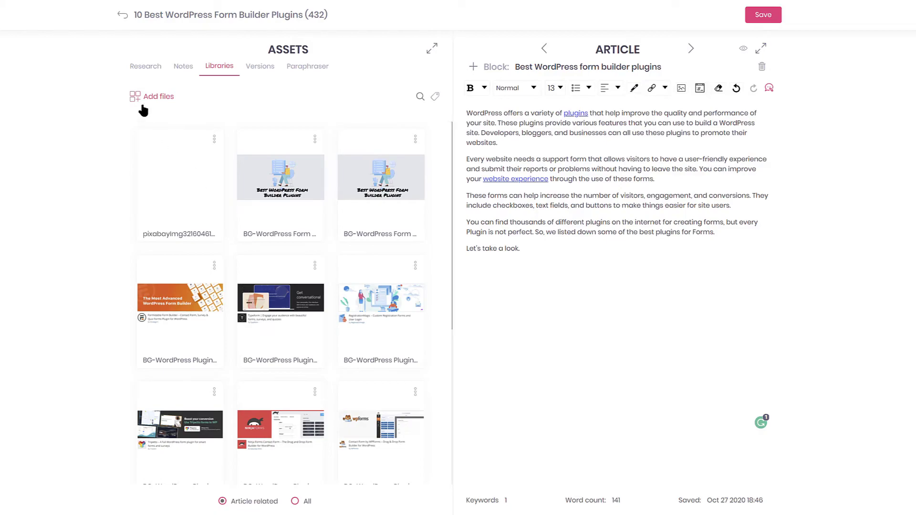
left_click(152, 98)
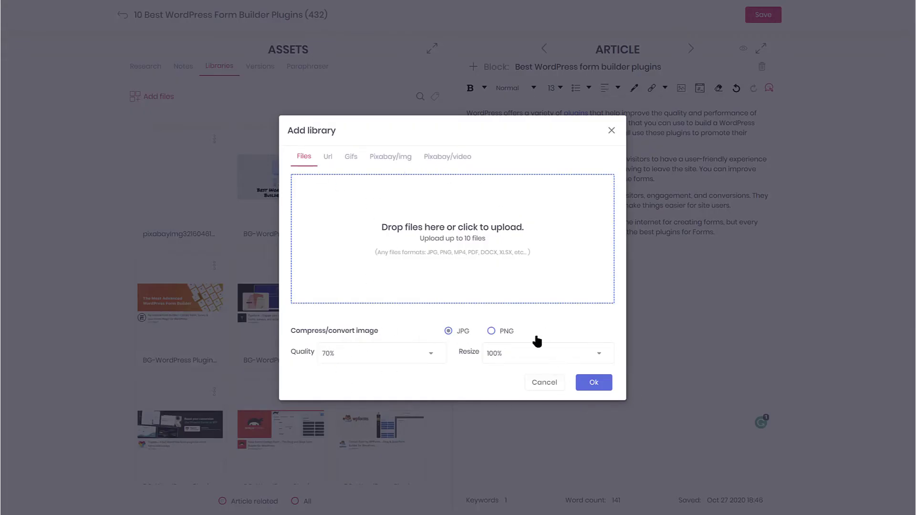
left_click(491, 331)
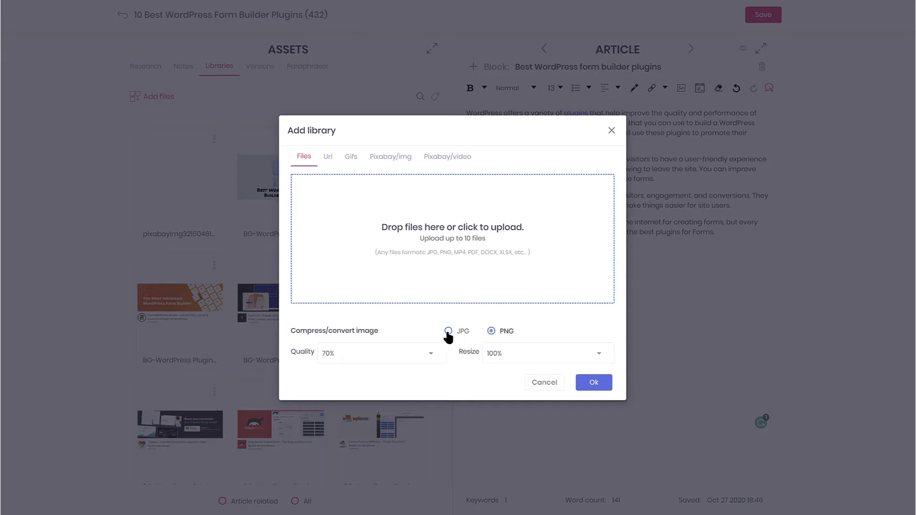
left_click(491, 332)
left_click(436, 361)
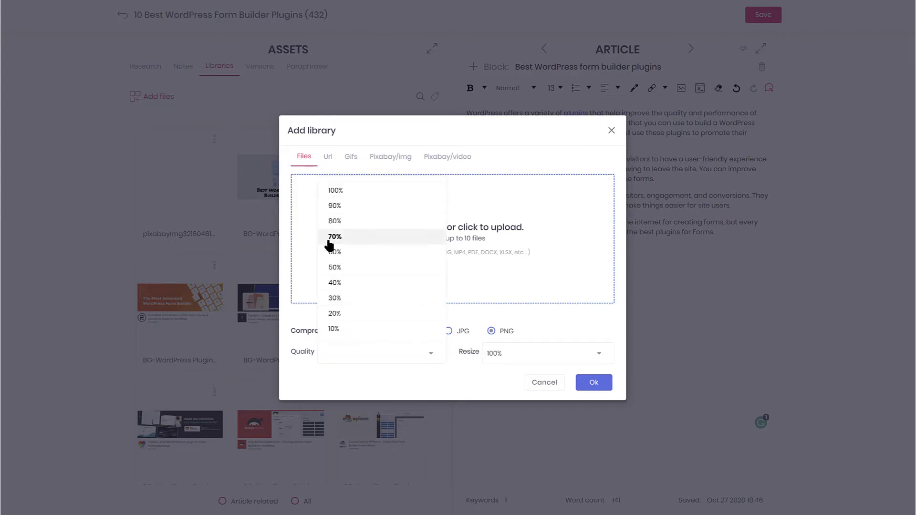
key("Return")
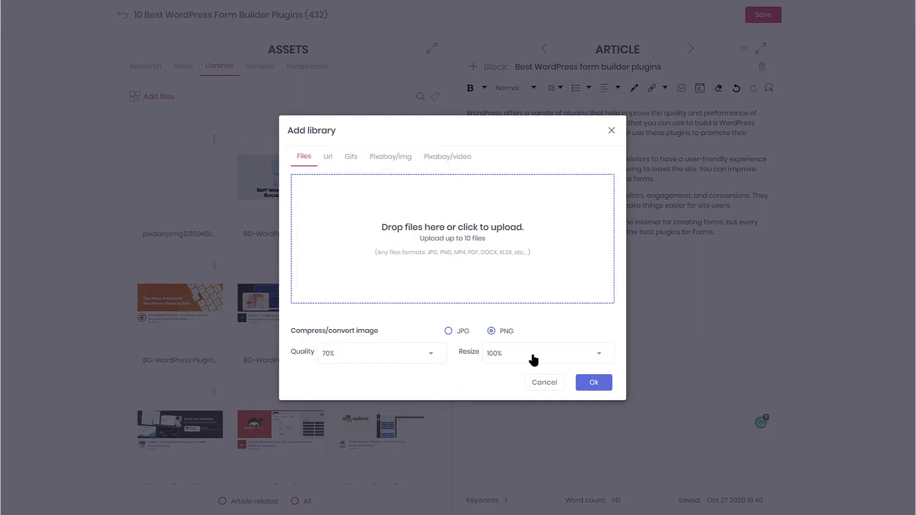
left_click(532, 360)
key("Return")
left_click(327, 157)
left_click(363, 254)
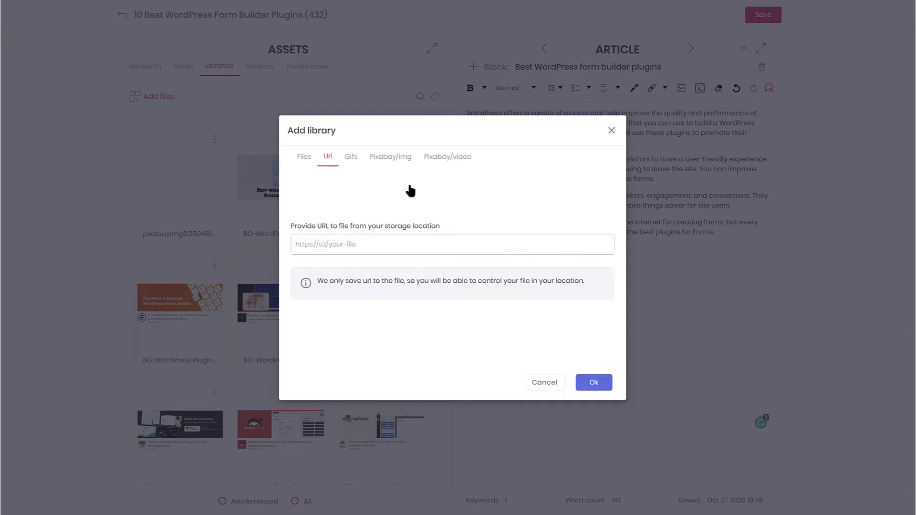
- Search Giphy for 'fun' and add the Fun People GIF to the library
left_click(352, 158)
scroll(489, 238, "down", 5)
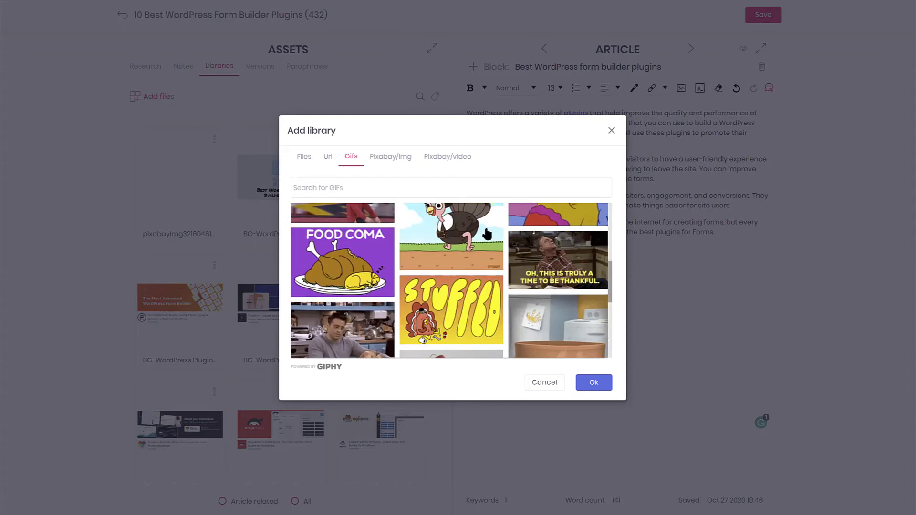
scroll(487, 234, "down", 2)
scroll(432, 205, "up", 3)
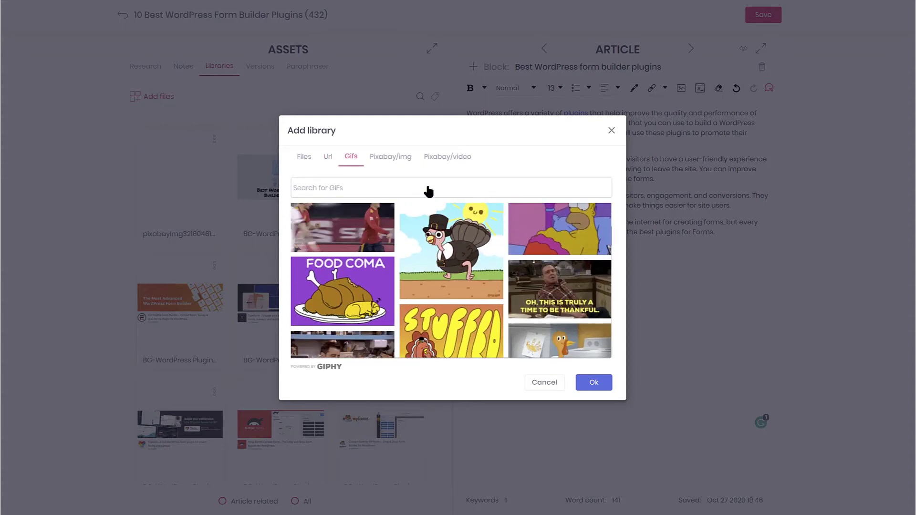
left_click(428, 191)
type("fun")
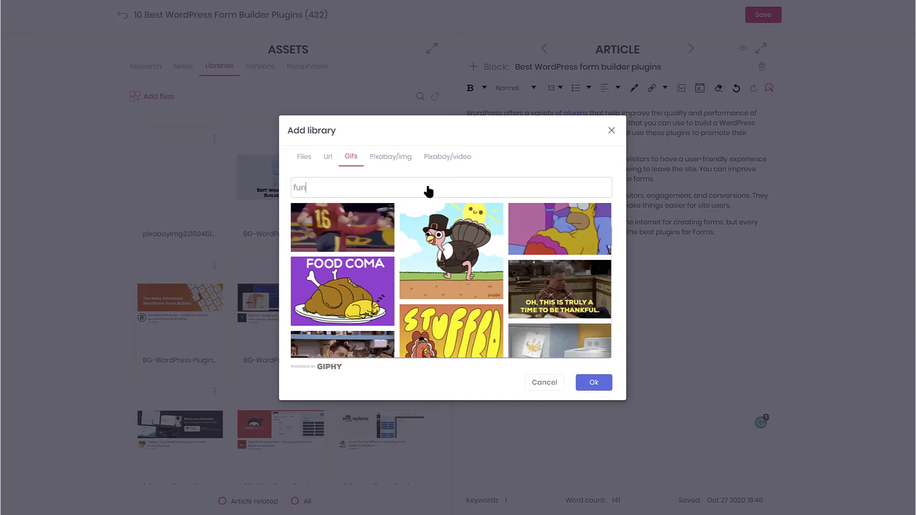
scroll(469, 305, "down", 2)
scroll(470, 305, "down", 1)
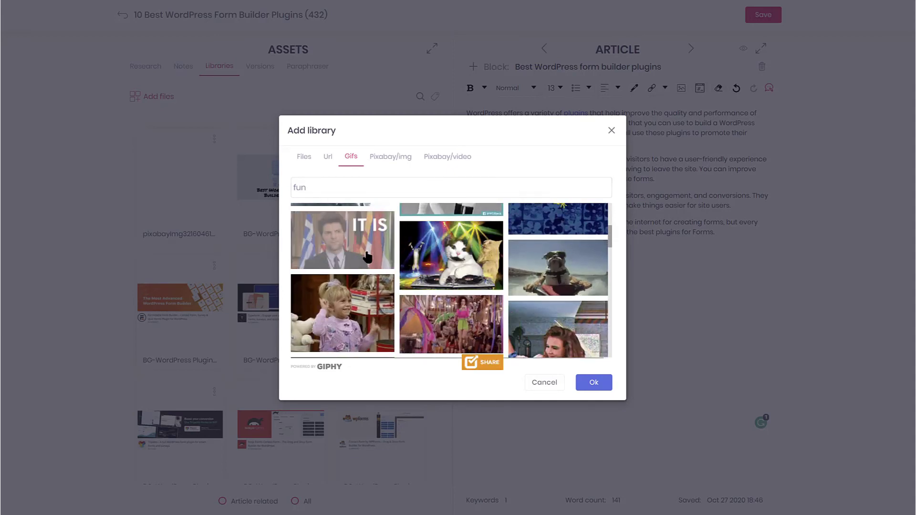
left_click(597, 394)
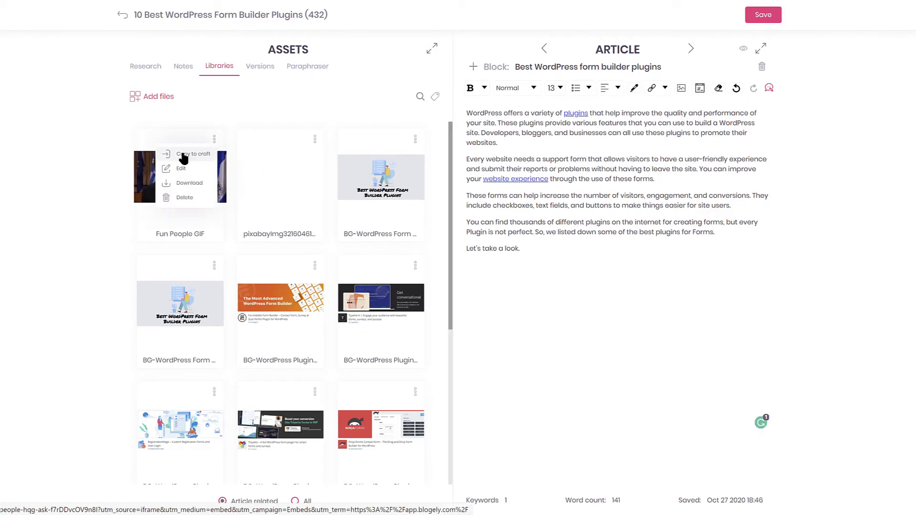
- Insert the Fun People GIF into the article and size it to 400 × 400 px
left_click(183, 159)
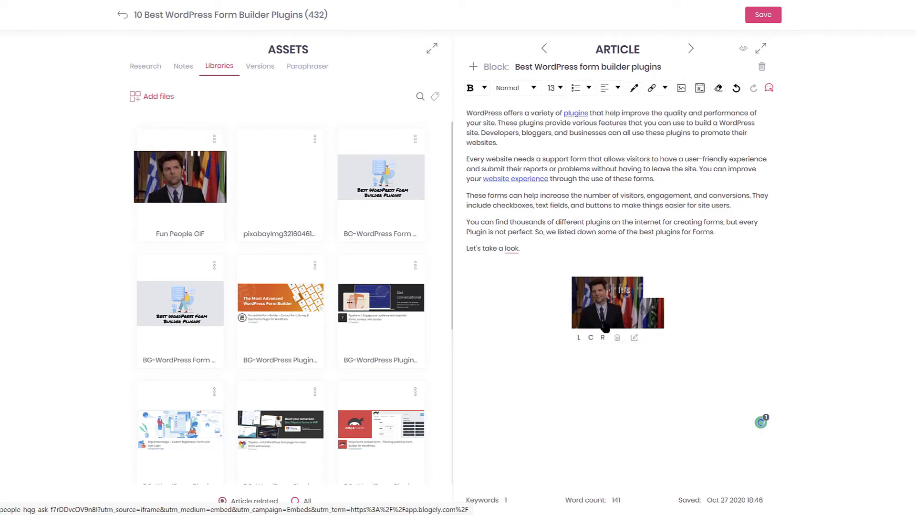
left_click(635, 338)
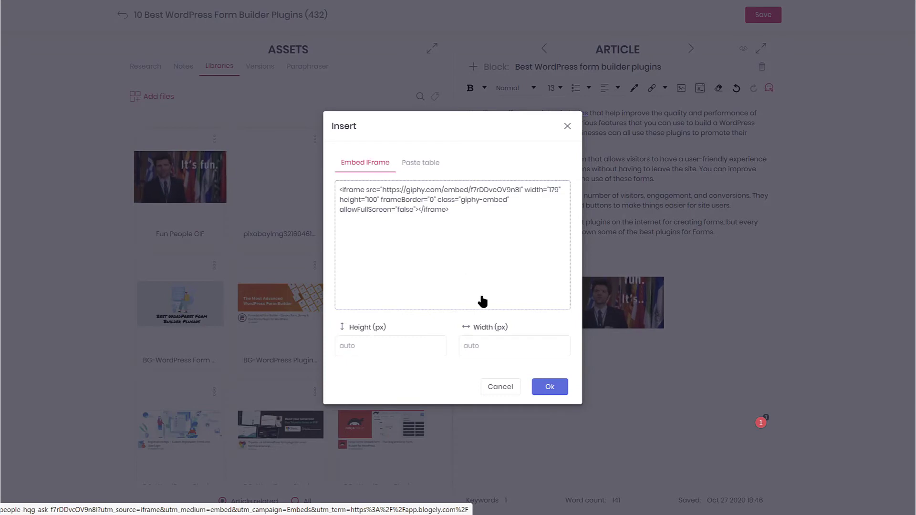
left_click(403, 352)
type("400")
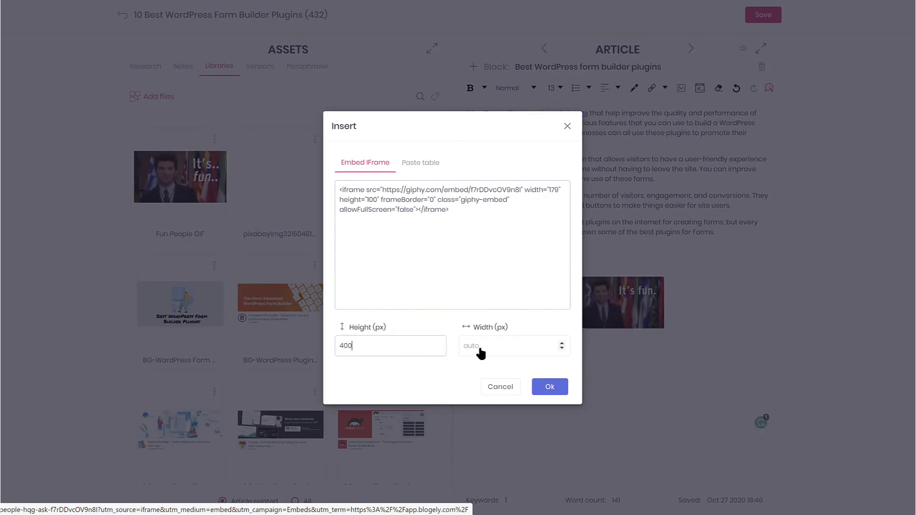
left_click(509, 355)
type("400")
left_click(551, 387)
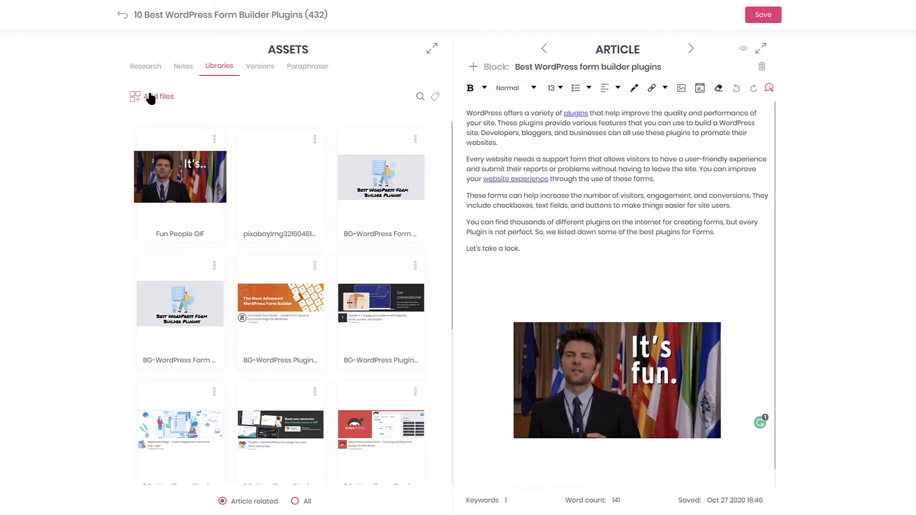
- Search Pixabay backgrounds for 'office' and add the grey desk photo to the library
left_click(150, 96)
left_click(392, 159)
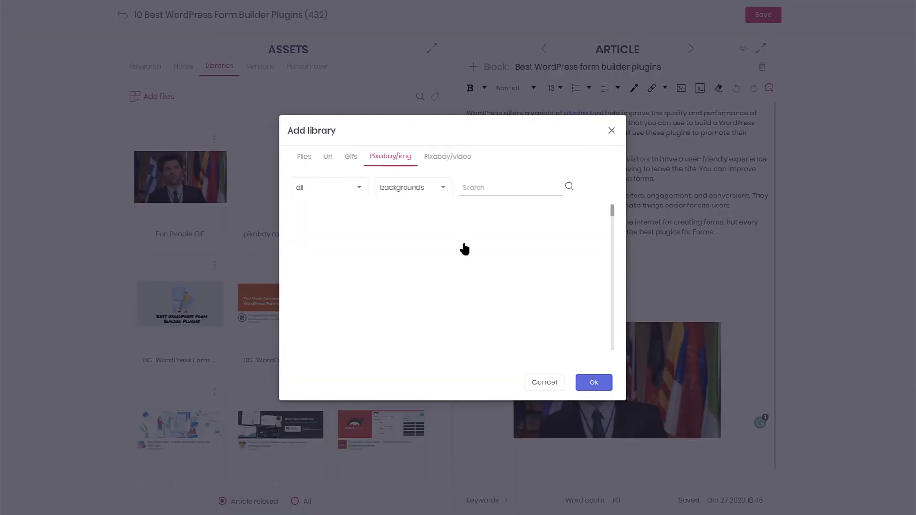
scroll(433, 253, "down", 5)
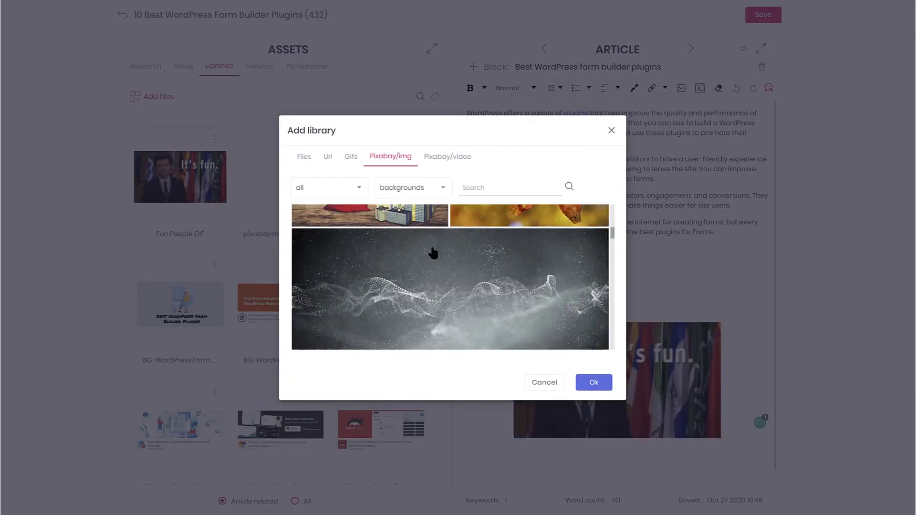
left_click(439, 187)
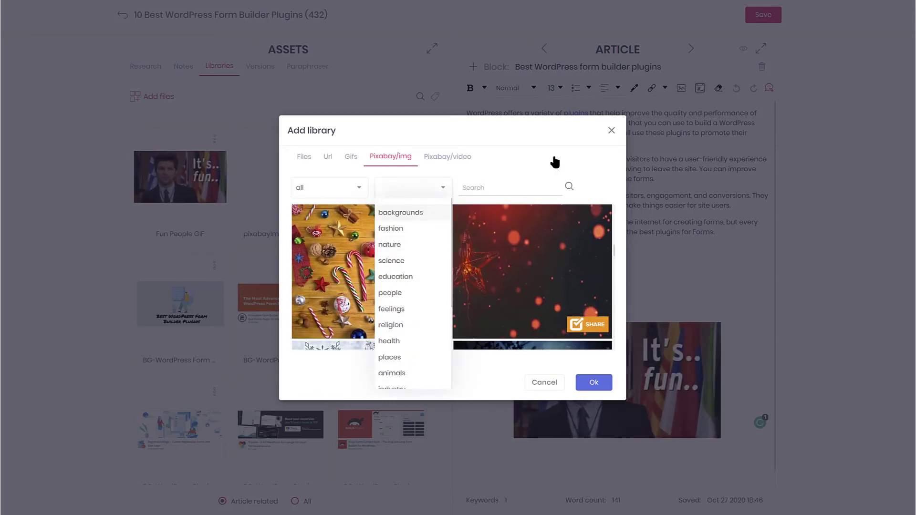
left_click(463, 187)
type("office")
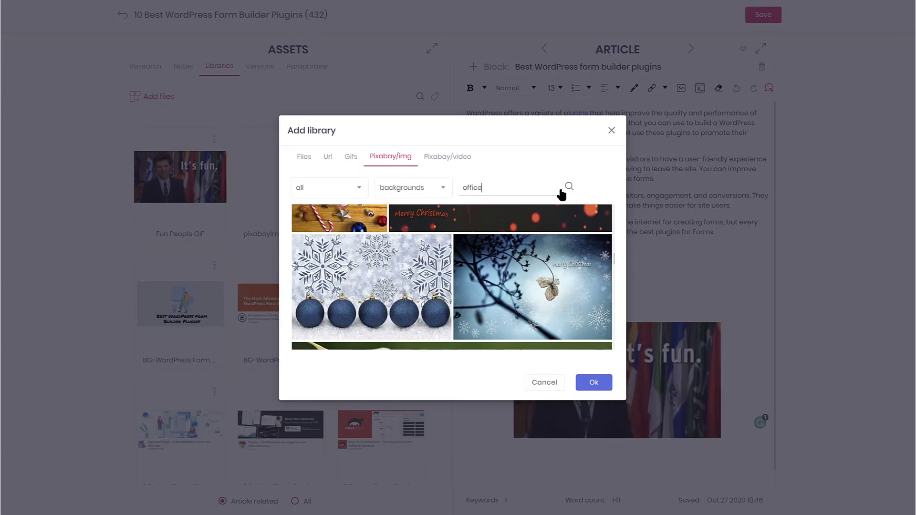
left_click(567, 187)
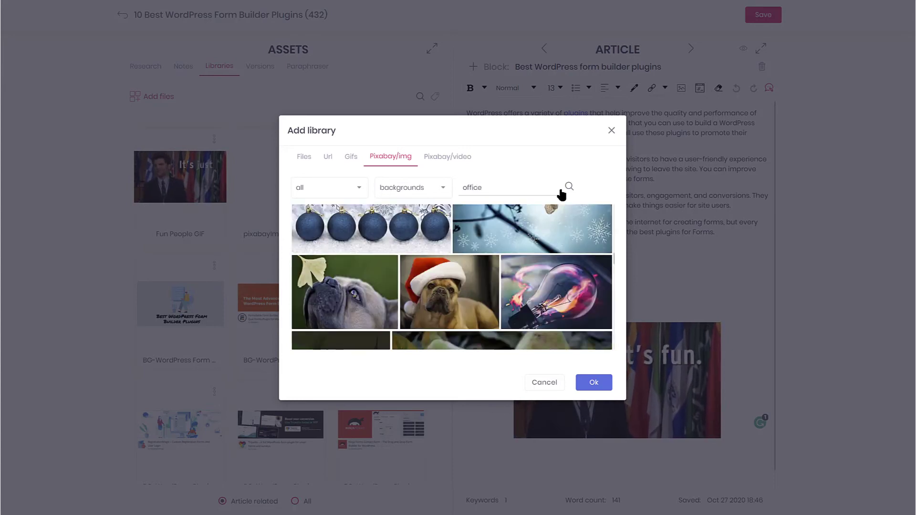
scroll(559, 260, "down", 10)
scroll(541, 284, "down", 5)
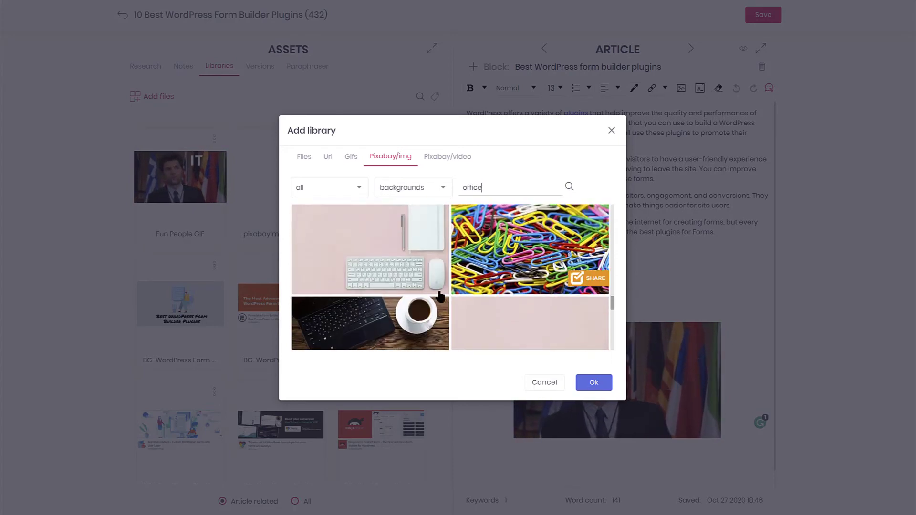
left_click(406, 304)
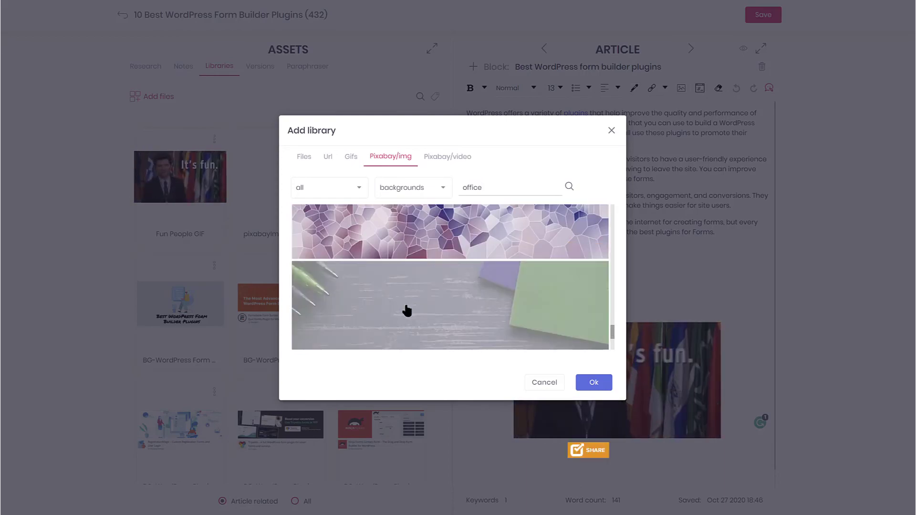
left_click(593, 382)
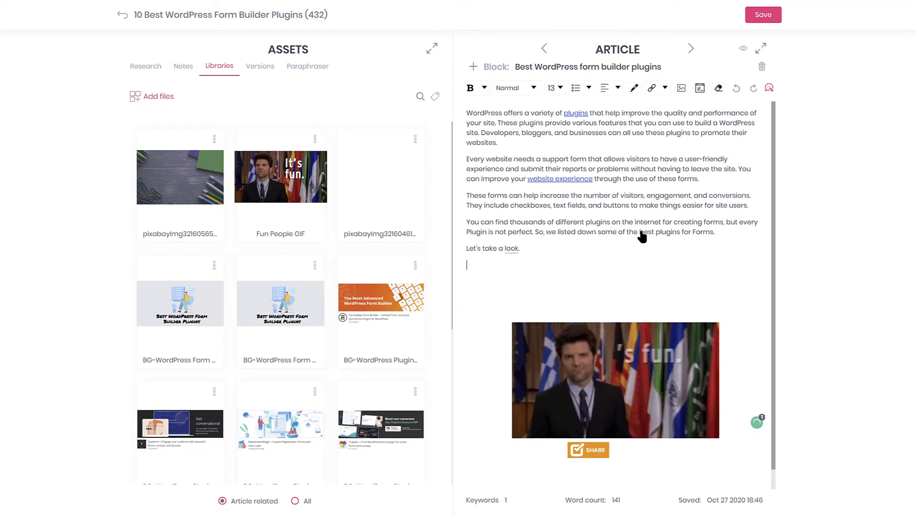
- Preview the desk photo enlarged, then insert it into the article
left_click(214, 138)
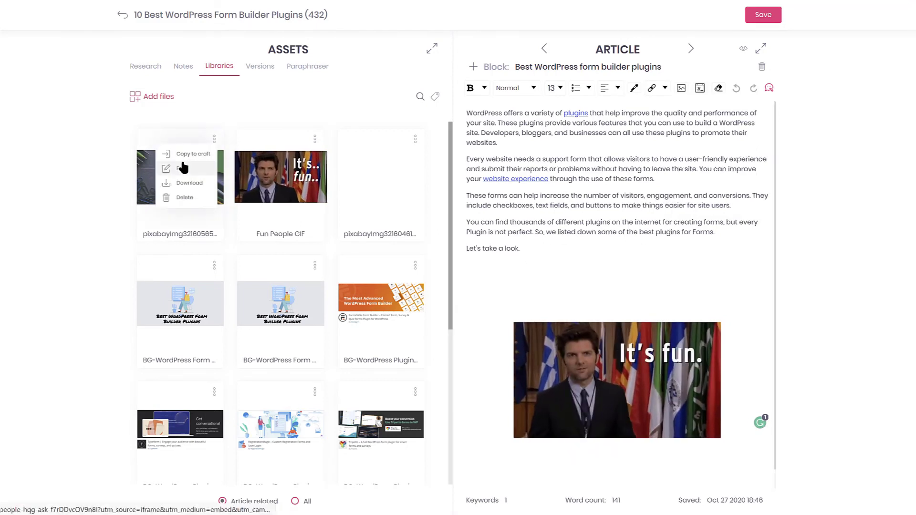
left_click(184, 159)
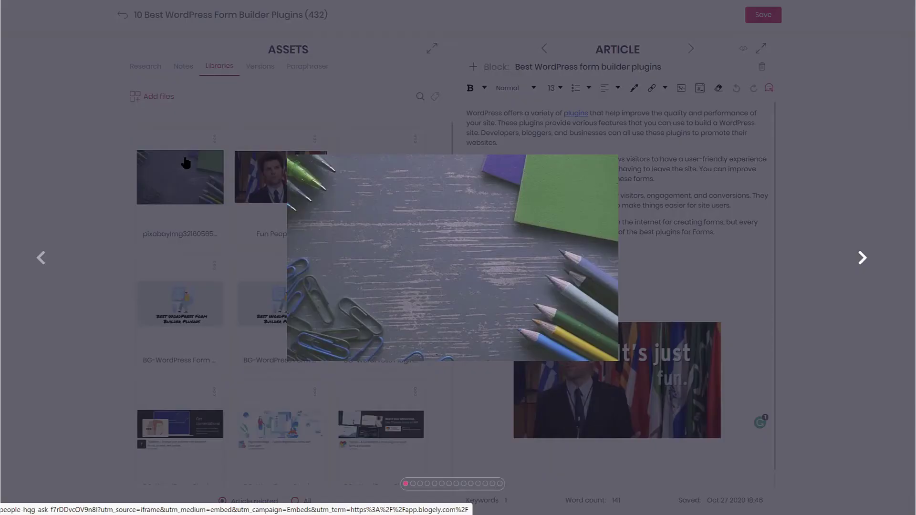
left_click(635, 278)
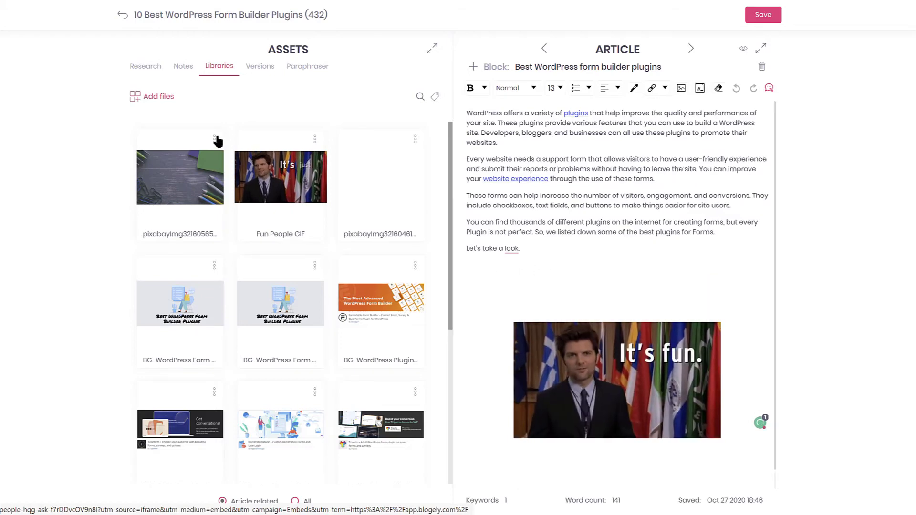
left_click(214, 139)
left_click(191, 152)
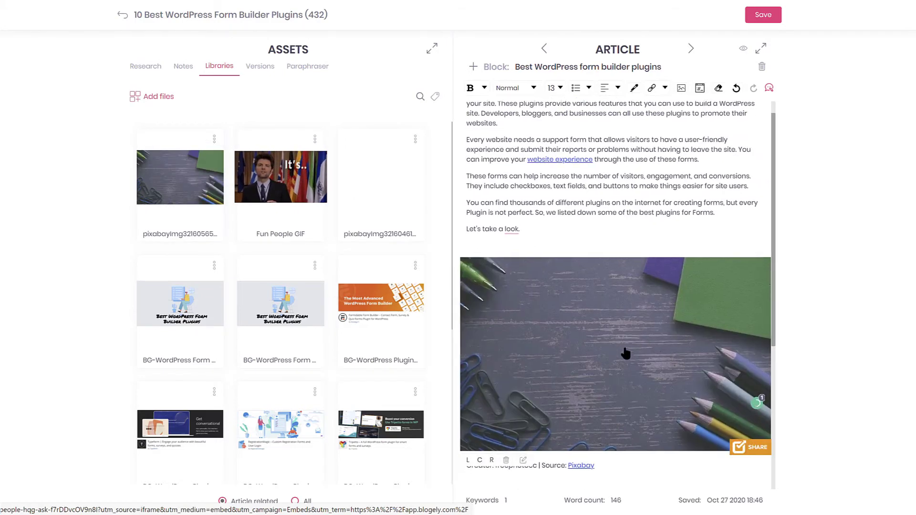
- In Versions, save a version of the article while it still contains the desk photo
left_click(263, 66)
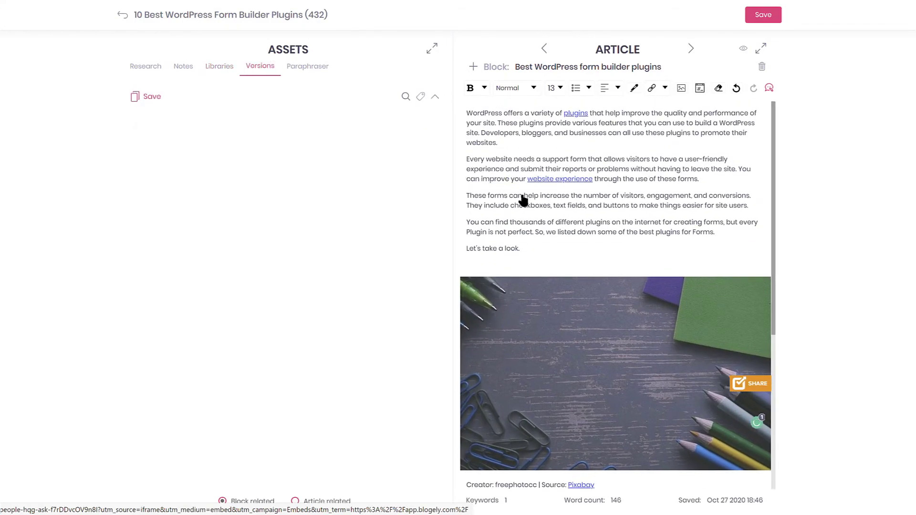
scroll(588, 229, "down", 5)
scroll(590, 230, "up", 5)
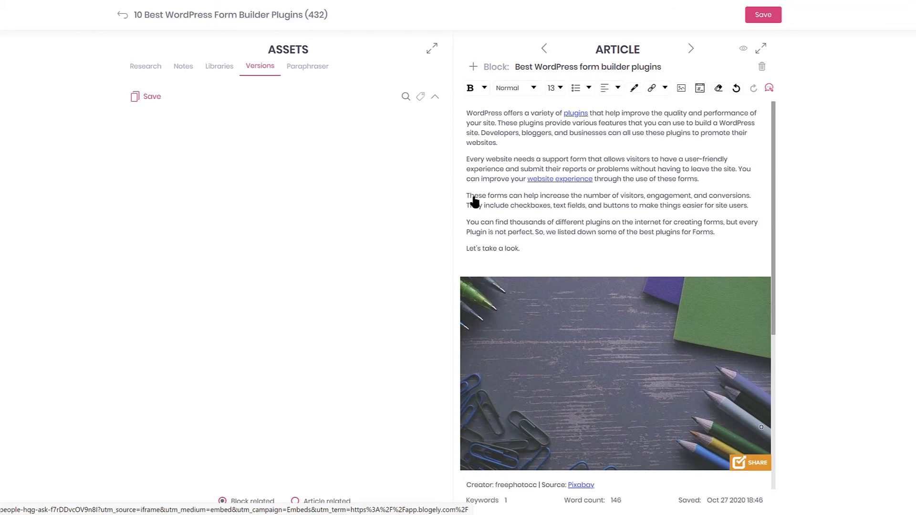
left_click(141, 97)
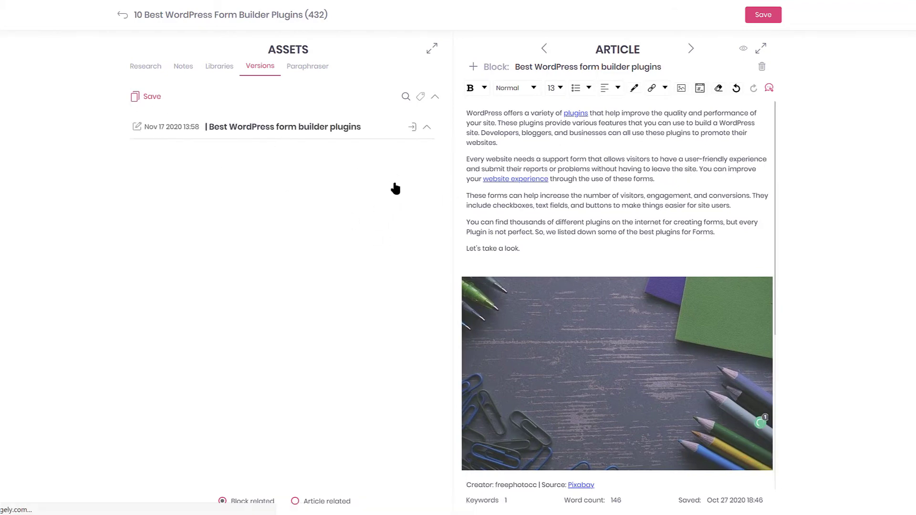
left_click(425, 127)
- Delete the embedded GIF and the desk photo with its caption from the article
scroll(327, 334, "down", 5)
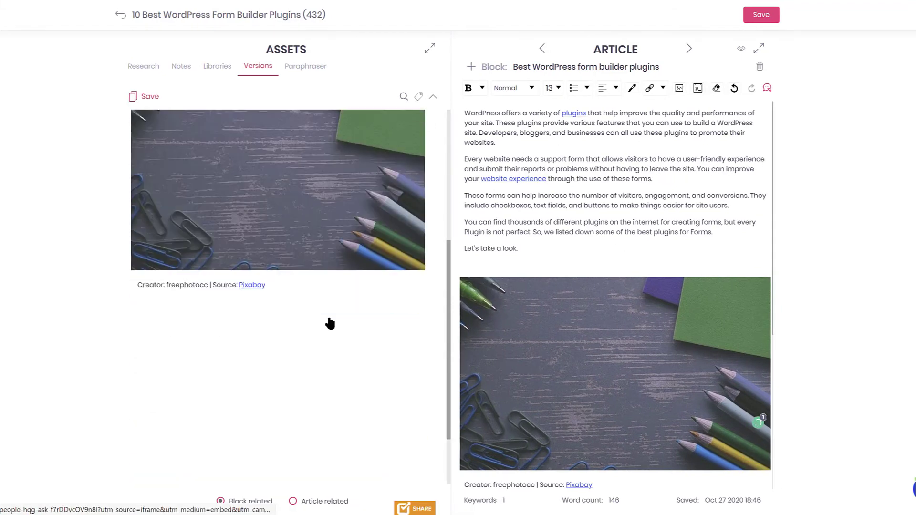
scroll(327, 323, "up", 5)
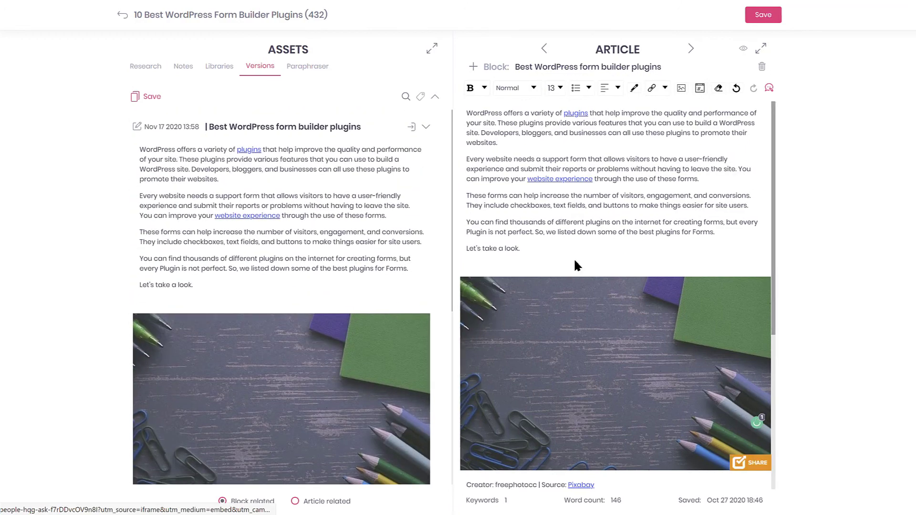
scroll(560, 265, "down", 4)
scroll(559, 263, "down", 2)
left_click(558, 472)
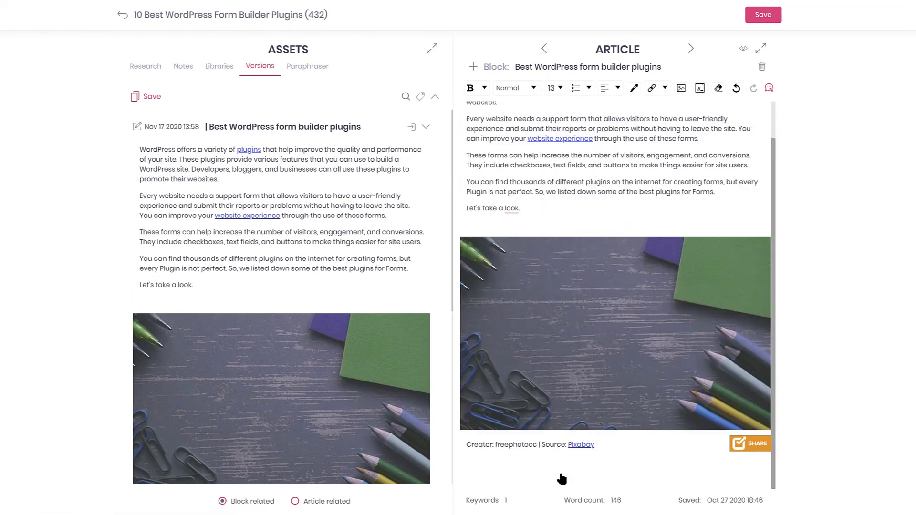
left_click_drag(553, 437, 457, 219)
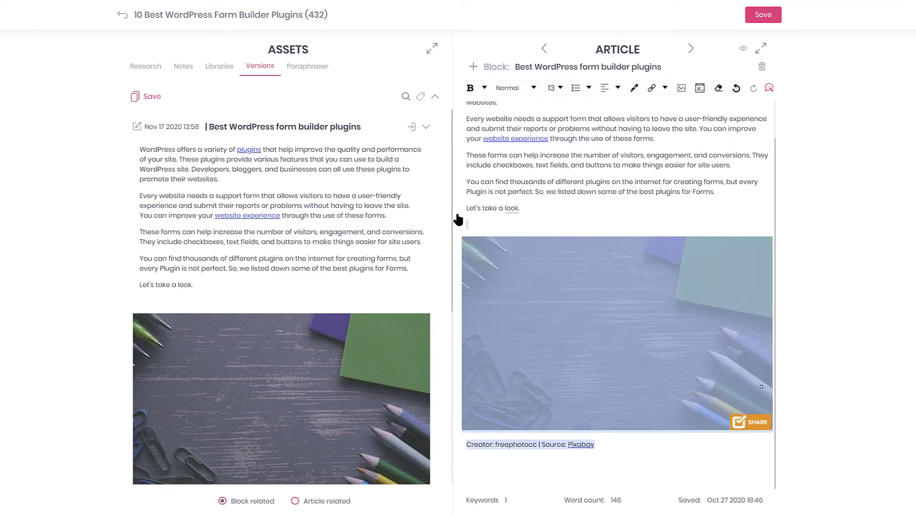
key("BackSpace")
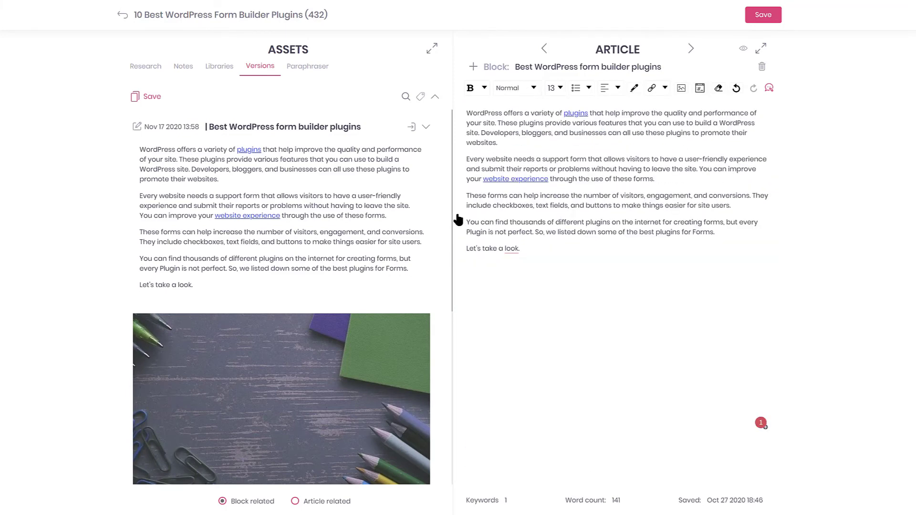
- Save the photo-free article as a new 13:59 version and open its note
left_click_drag(558, 261, 474, 249)
left_click(522, 284)
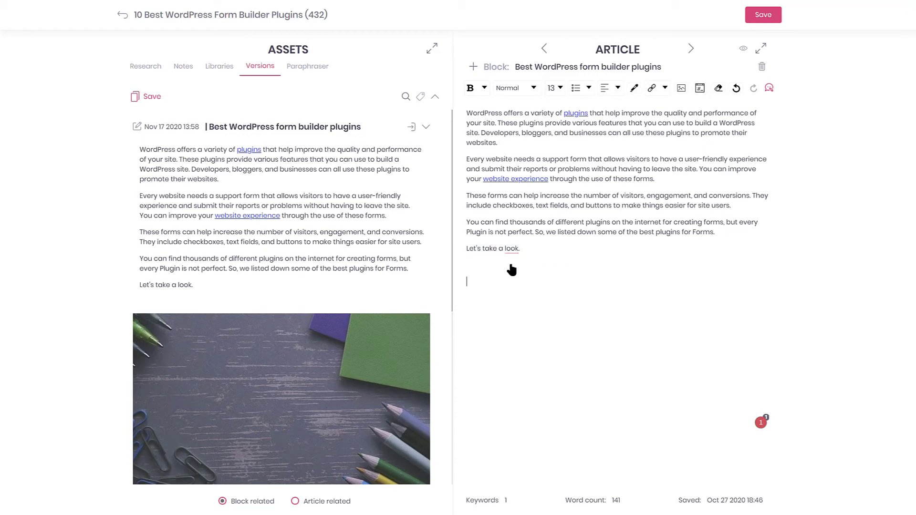
left_click(139, 95)
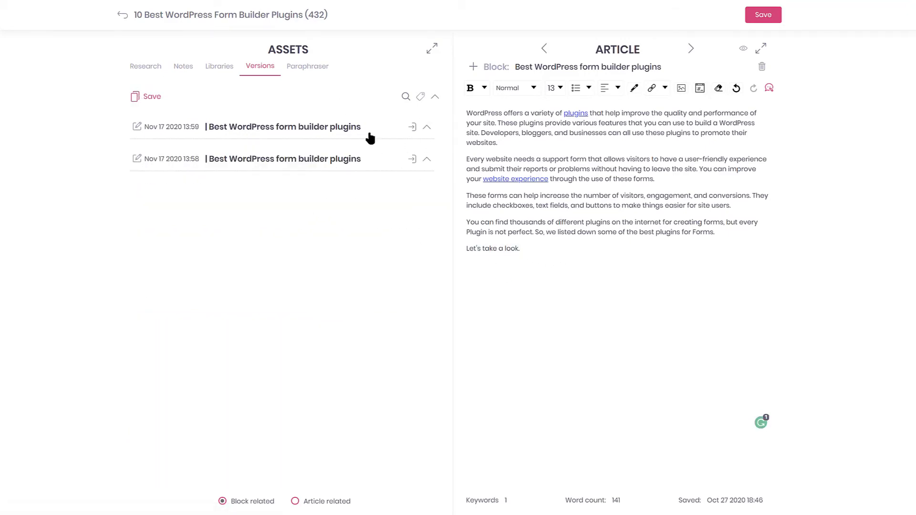
left_click(137, 127)
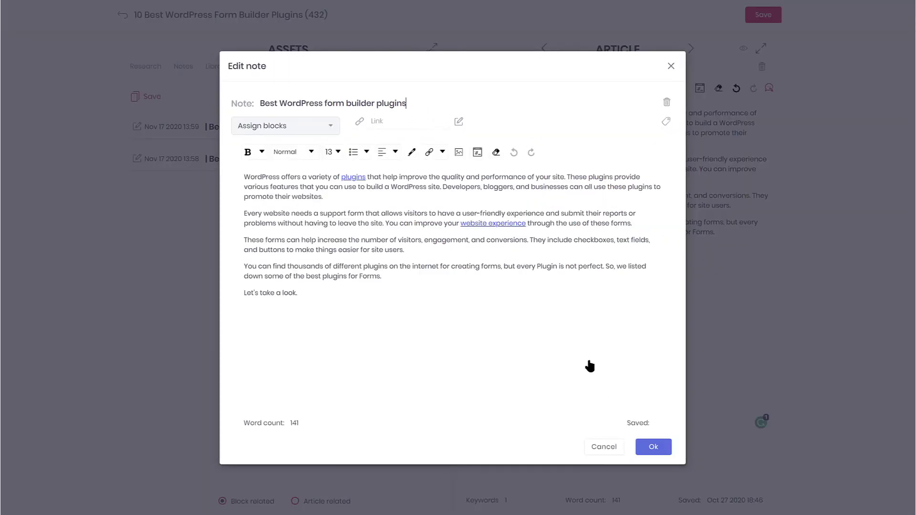
- Close the note, restore the 13:58 photo version, then restore the photo-free 13:59 version
left_click(486, 334)
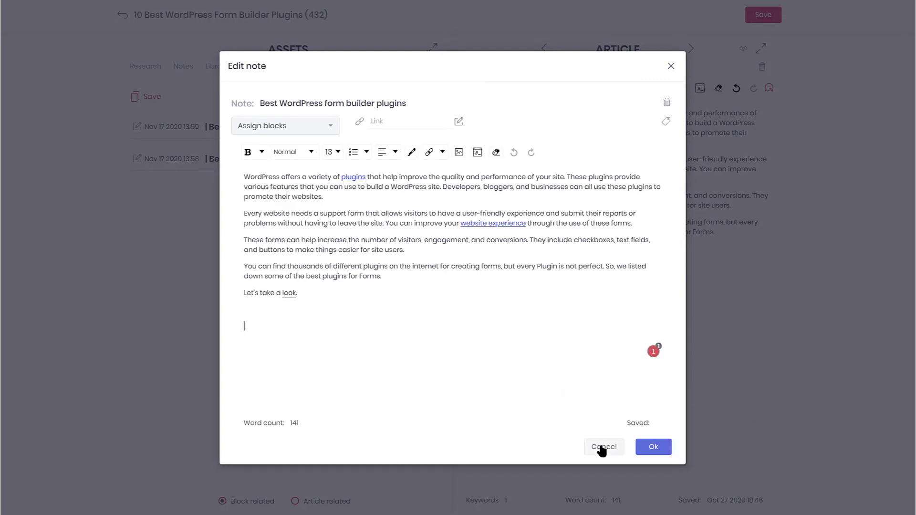
left_click(639, 450)
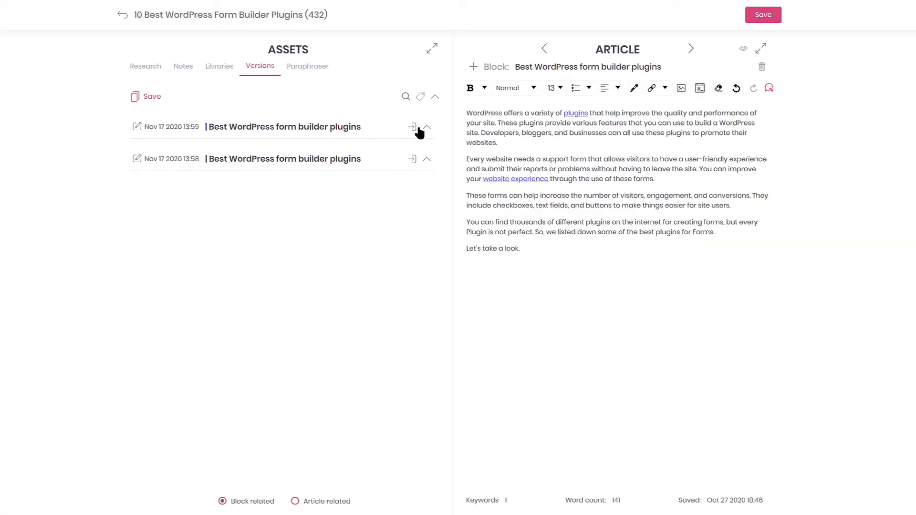
left_click(413, 162)
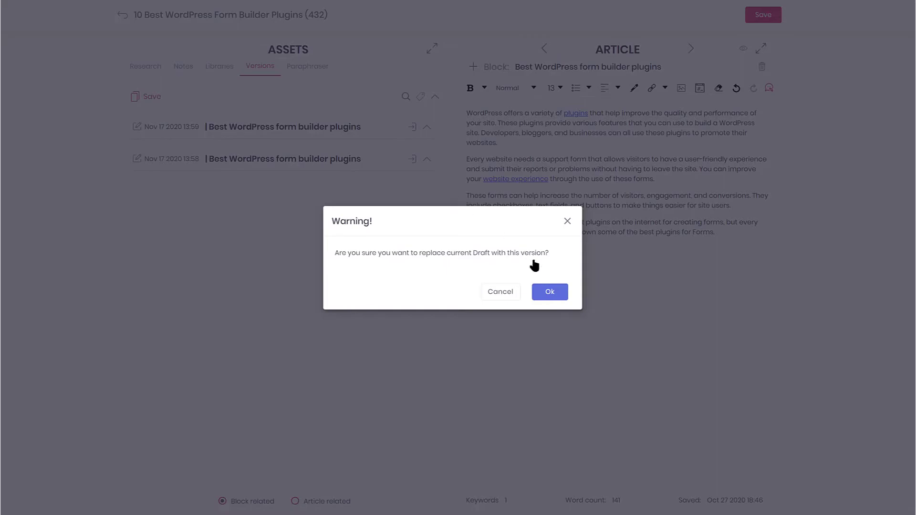
left_click(558, 291)
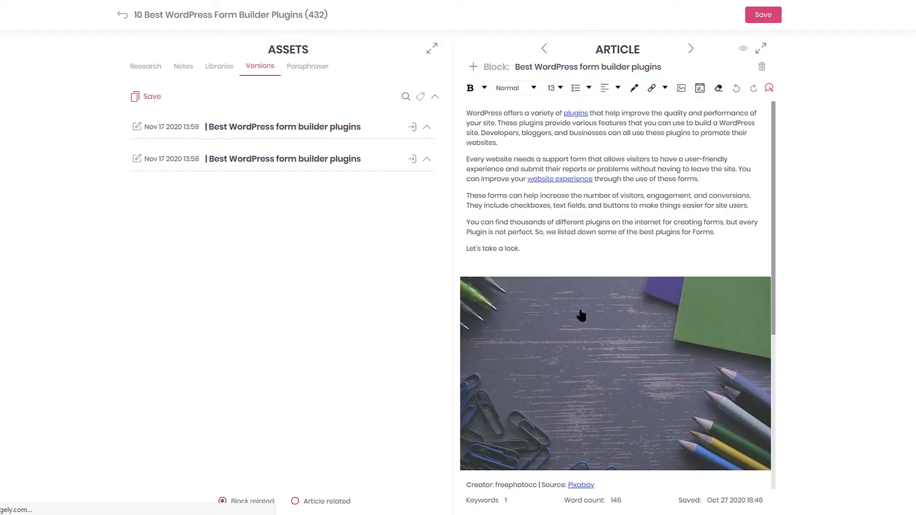
left_click(412, 128)
left_click(555, 293)
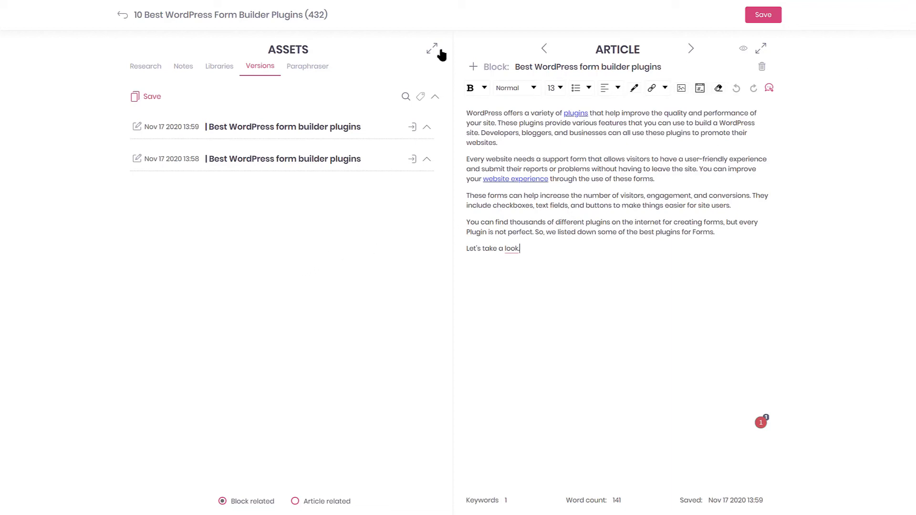
- In the Paraphraser, add an empty paragraph after 'Let's take a look.' and run it
left_click(315, 67)
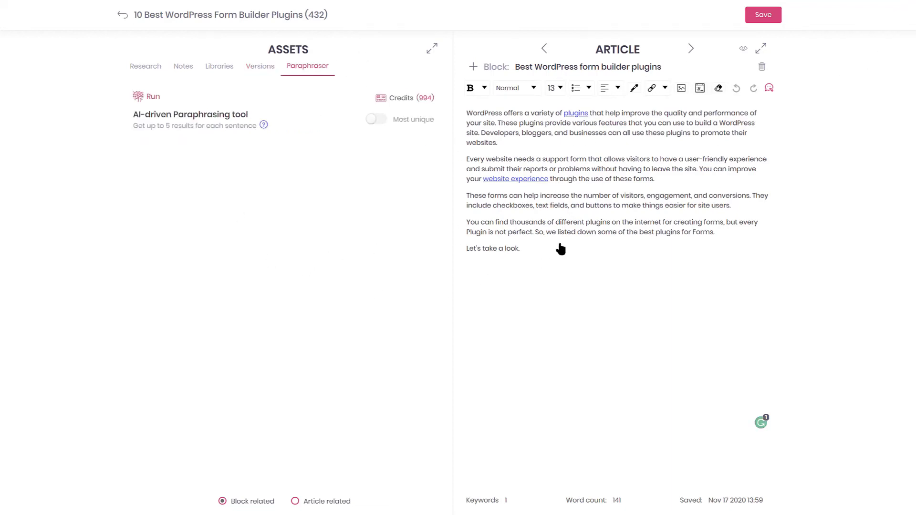
left_click(597, 257)
key("Return")
left_click(149, 97)
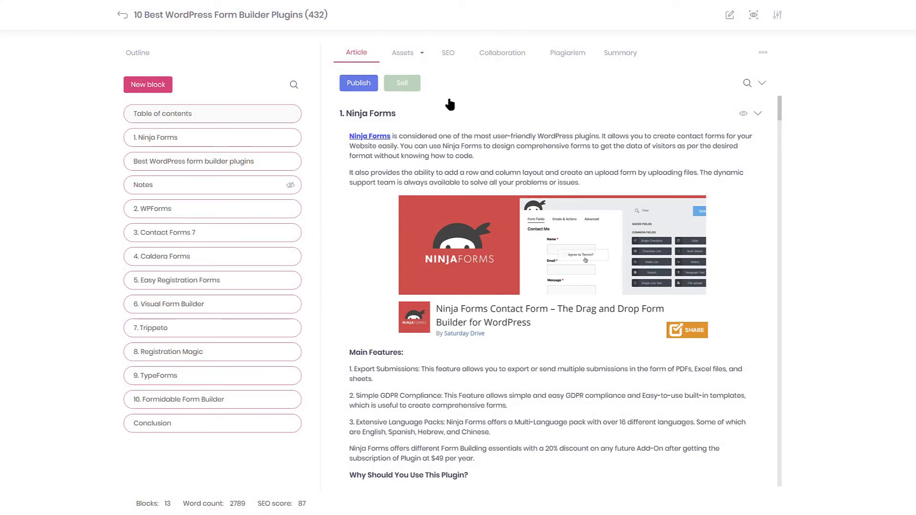
- Open the SEO optimization details and select the featured image caption text
left_click(446, 52)
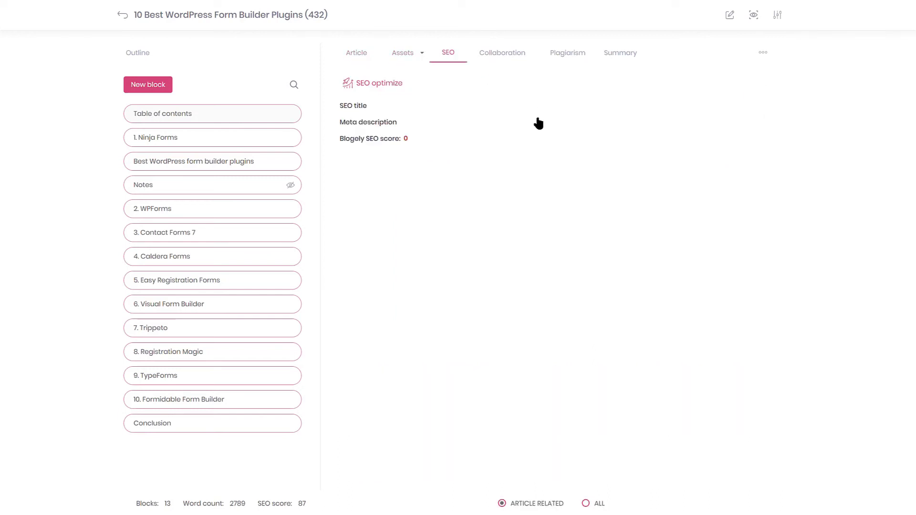
left_click(365, 88)
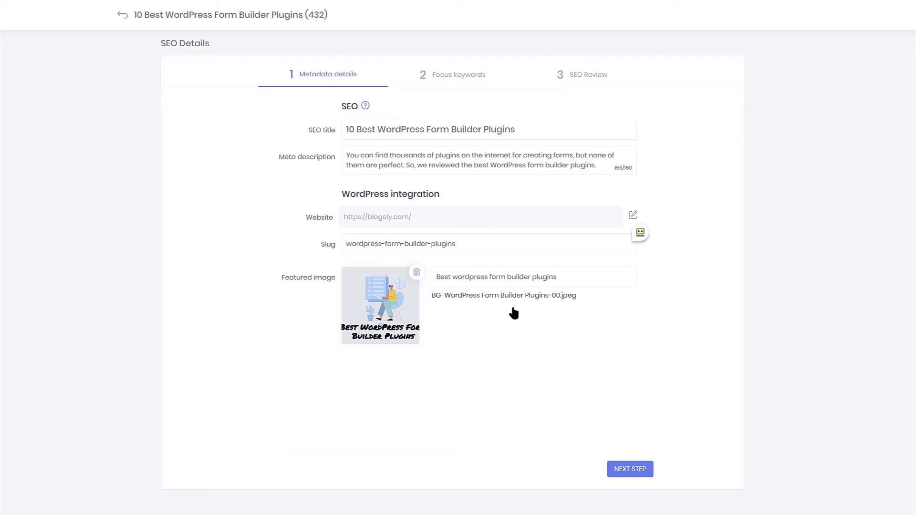
left_click_drag(568, 285, 430, 286)
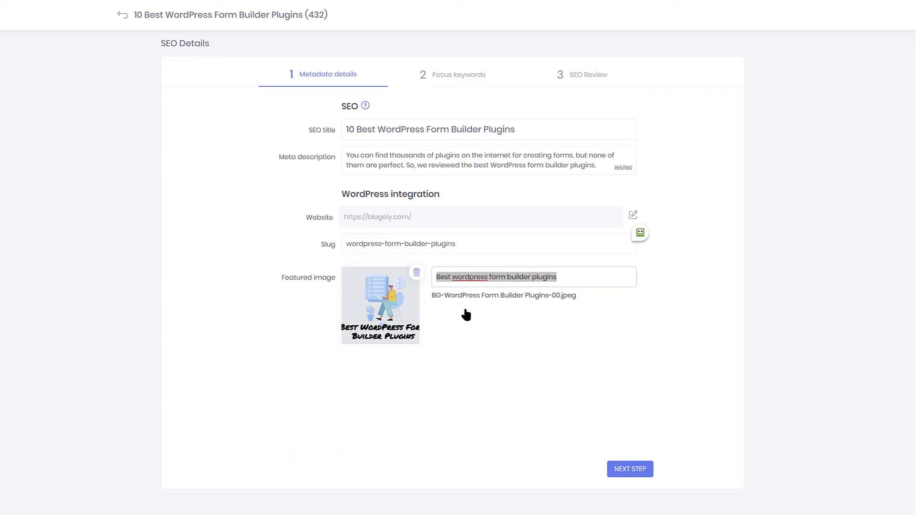
- Pass the focus keywords step without adding a keyword and reach the 87/100 SEO Review
left_click(628, 468)
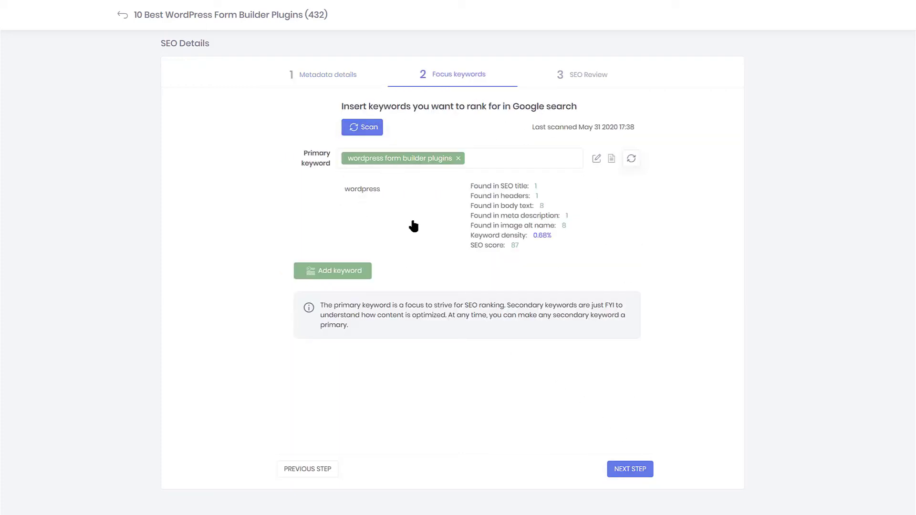
left_click(341, 272)
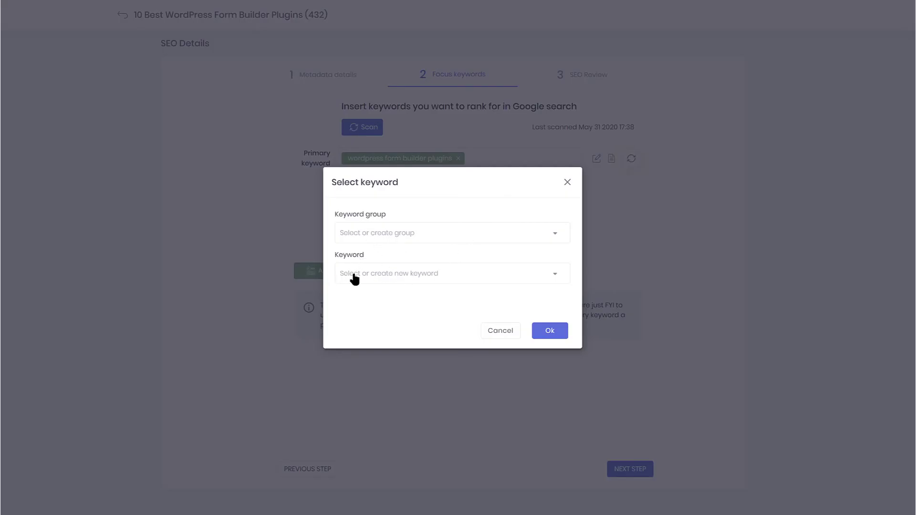
left_click(500, 333)
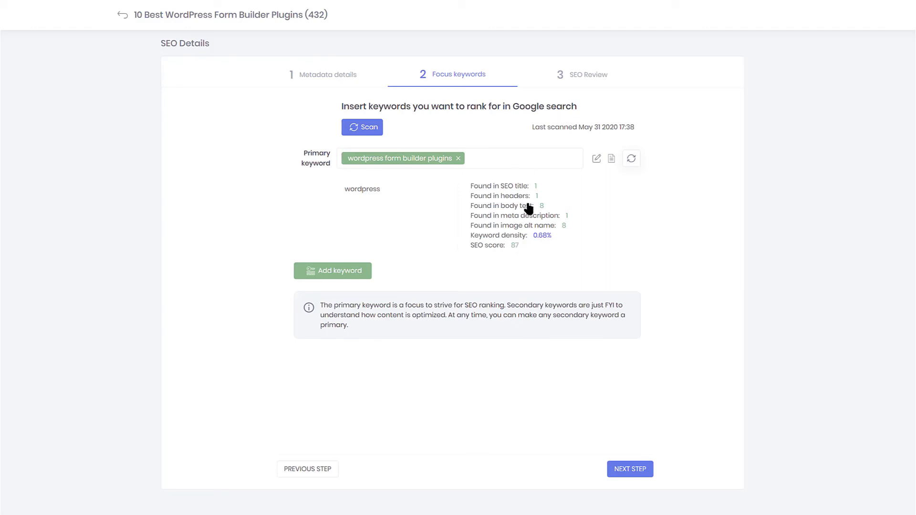
left_click(585, 75)
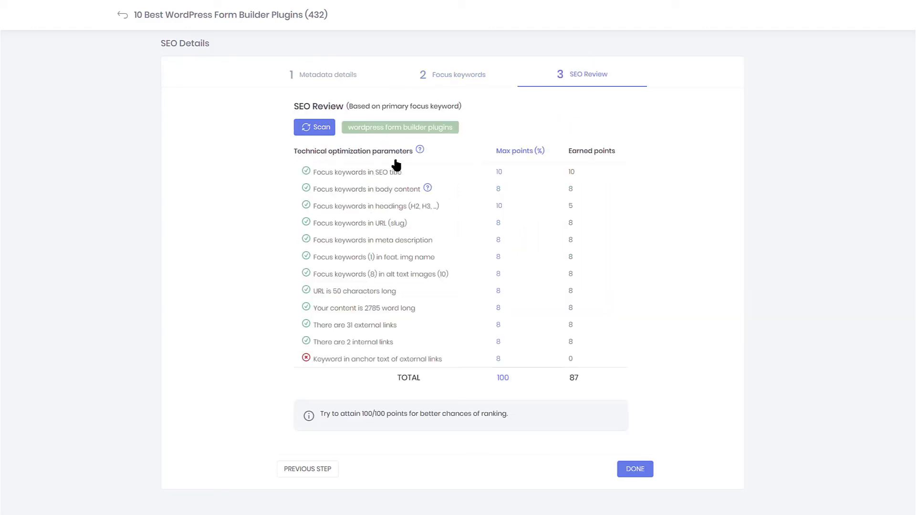
- Rescan the article's SEO points twice on the Review step
left_click(312, 127)
left_click(323, 127)
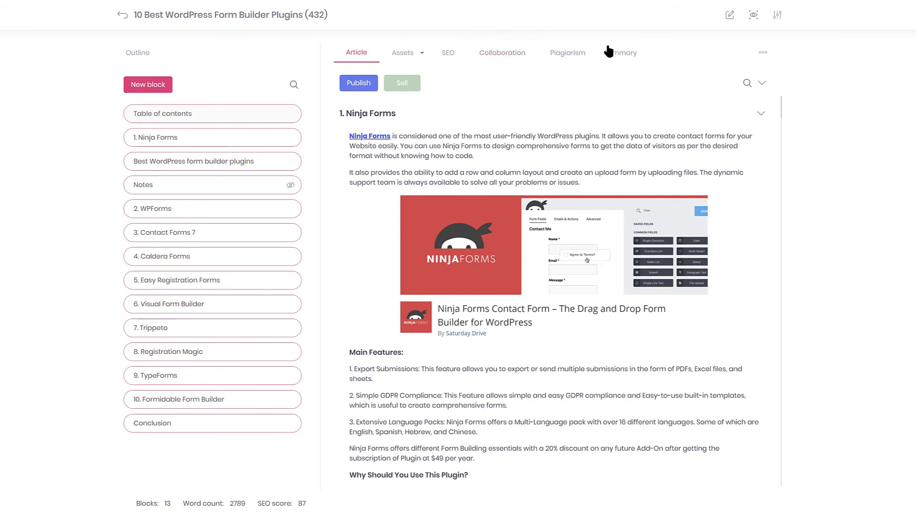
left_click(567, 53)
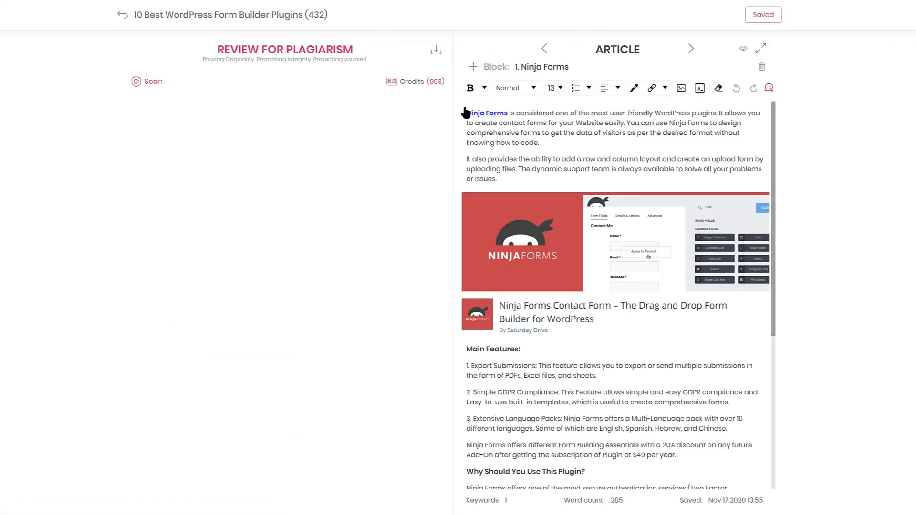
left_click(145, 82)
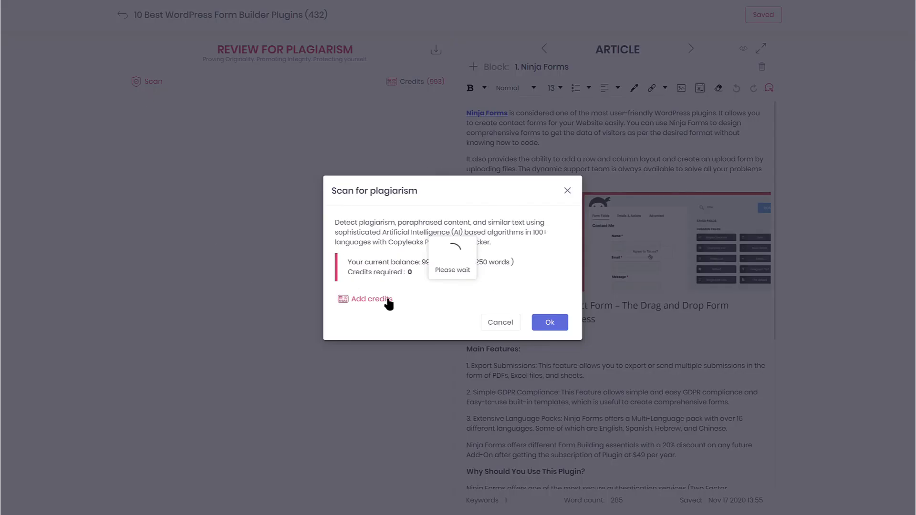
left_click(515, 323)
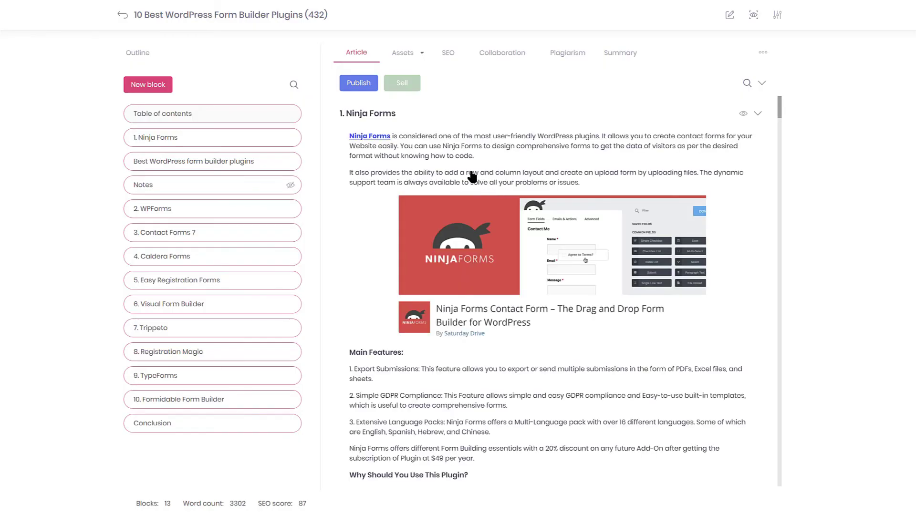
- Set up the WordPress post as Published, WordPress category, dated May 31 2020
left_click(361, 86)
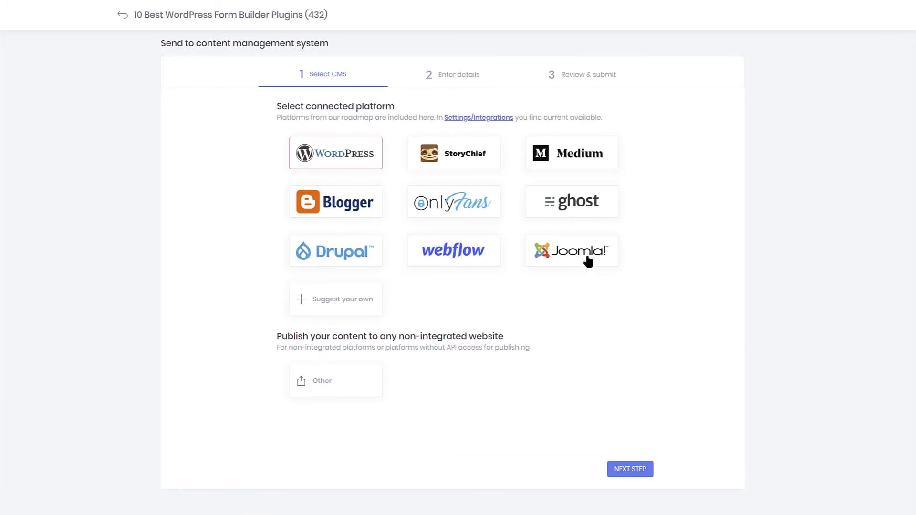
left_click(634, 472)
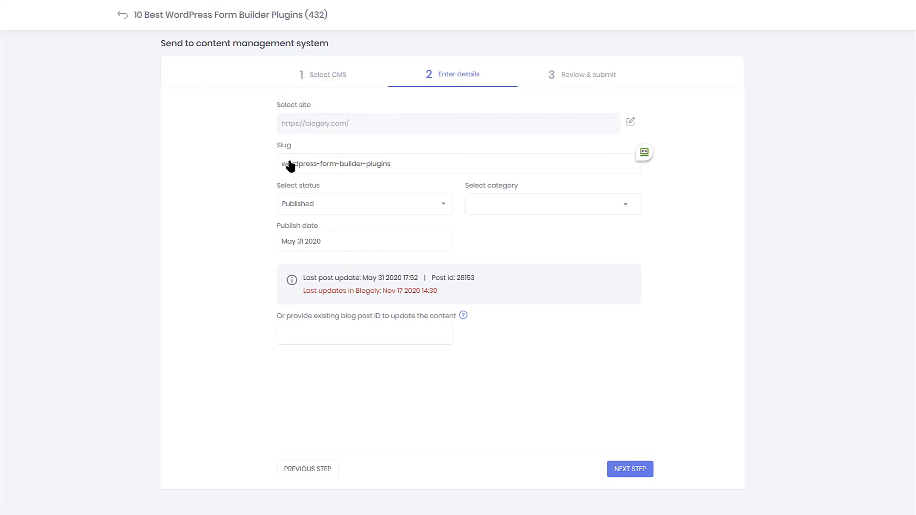
left_click(307, 209)
left_click(306, 243)
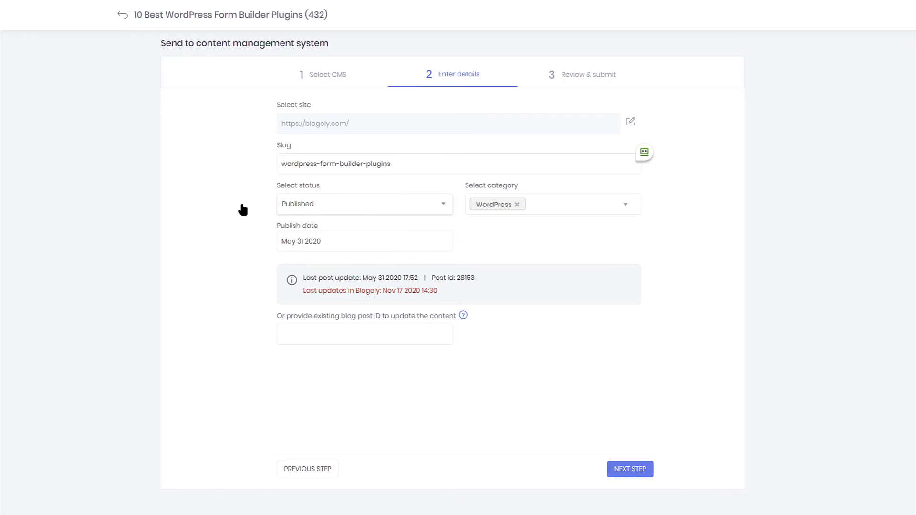
left_click(564, 208)
left_click(682, 214)
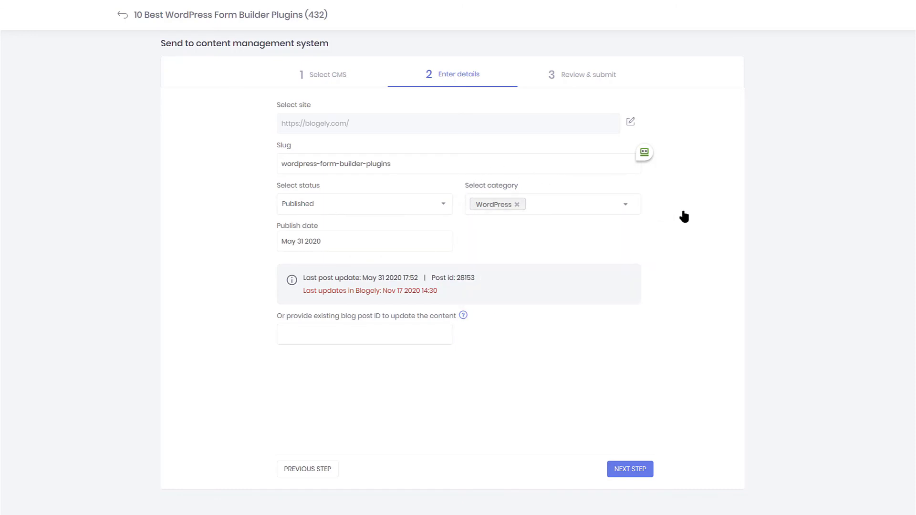
left_click(352, 242)
left_click(228, 244)
- Enable social sharing buttons, submit the post to WordPress, and dismiss the success message
left_click(632, 471)
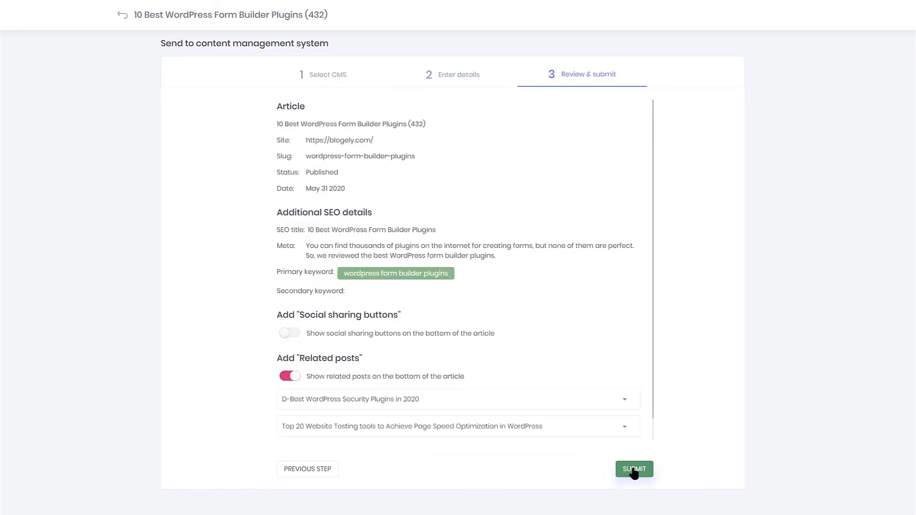
scroll(386, 391, "down", 1)
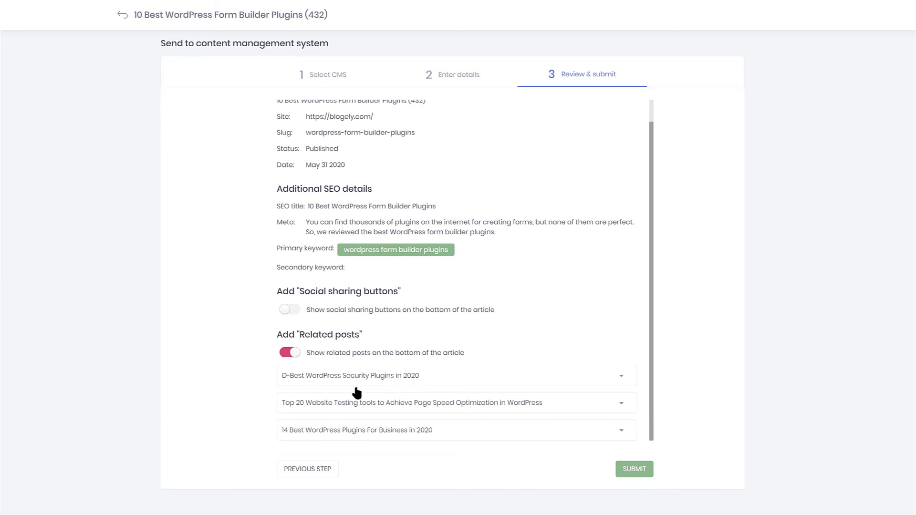
scroll(356, 392, "up", 1)
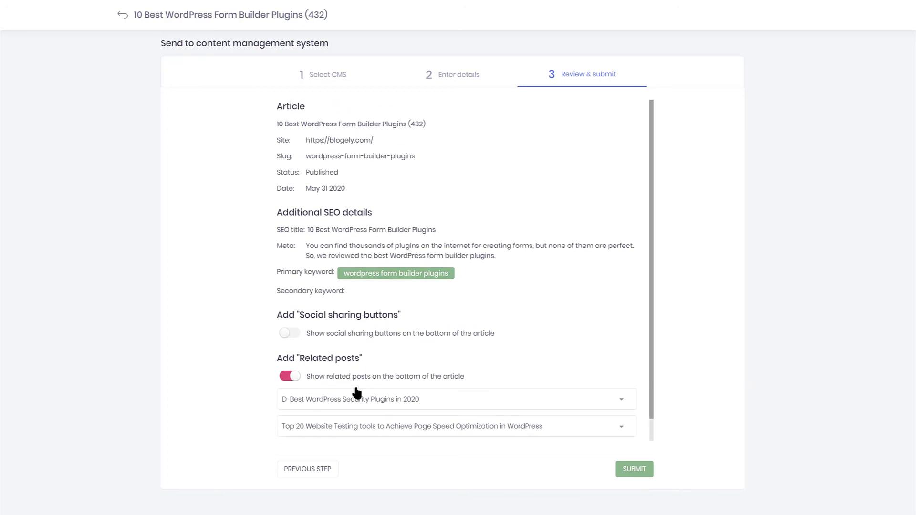
left_click(286, 334)
left_click(628, 469)
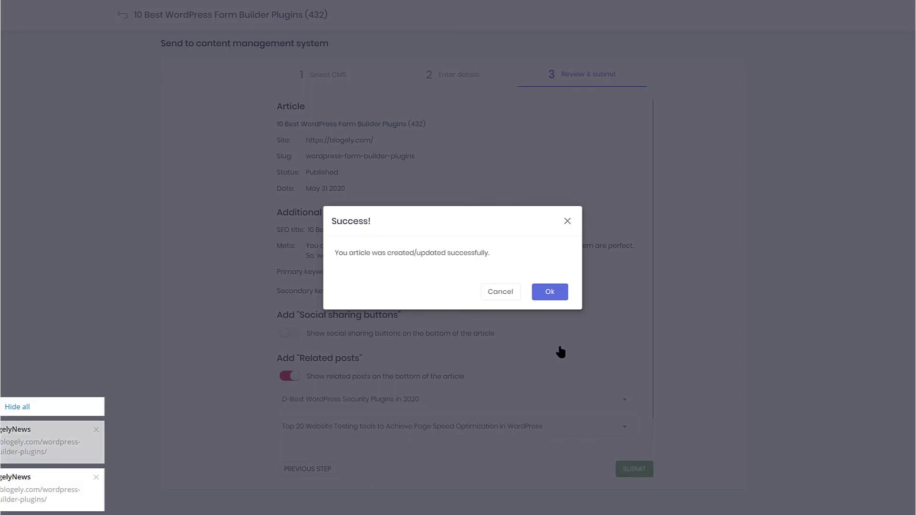
left_click(556, 301)
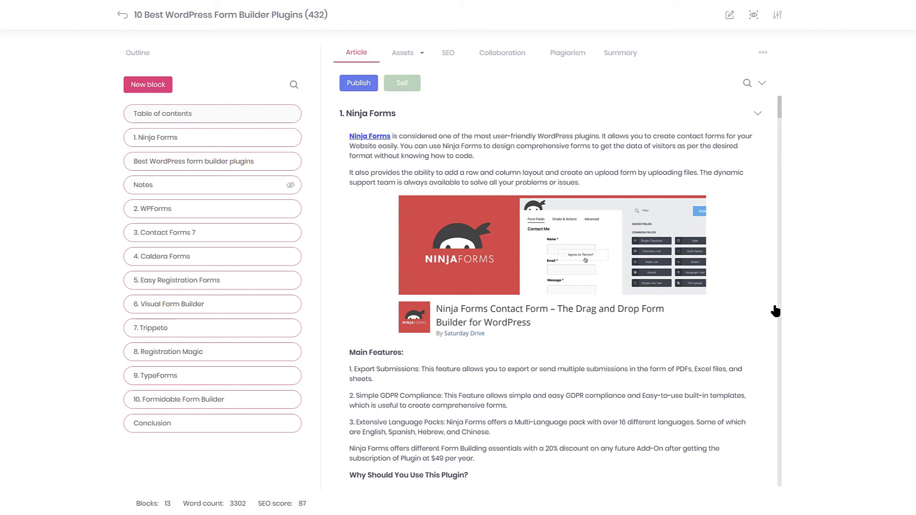
- Leave the full-width editor and the article to get back to the Articles list
left_click(747, 315)
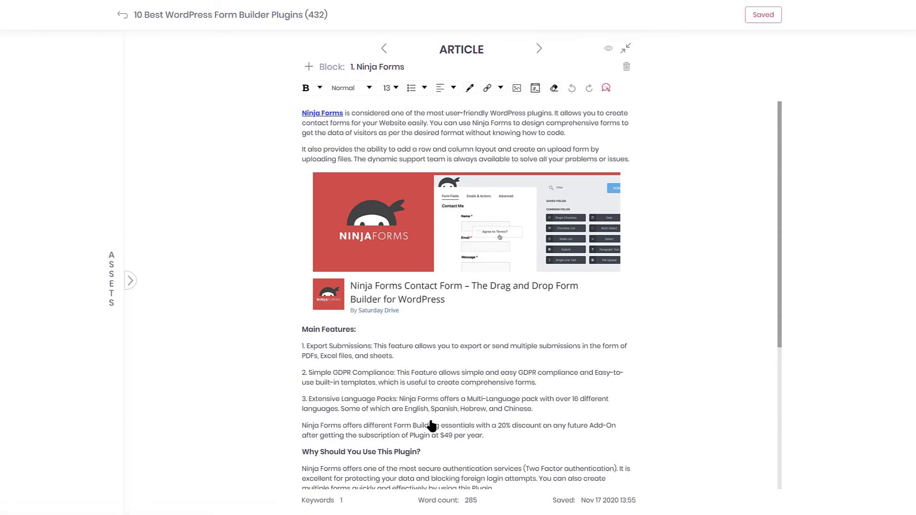
left_click(124, 18)
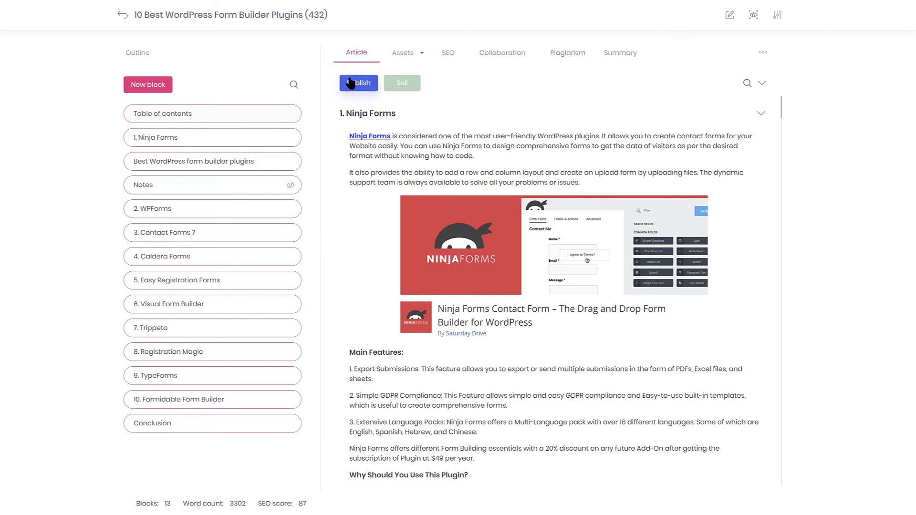
left_click(122, 17)
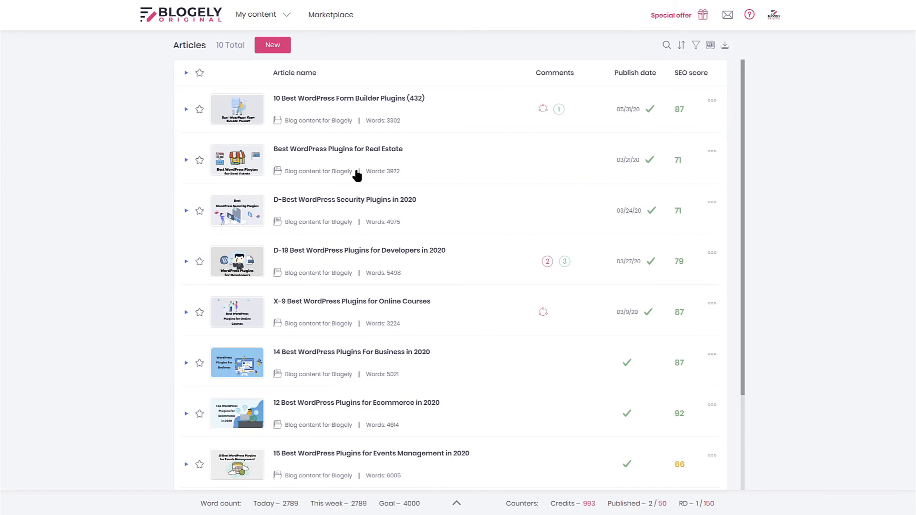
- View the content calendar filtered to unpublished articles
left_click(280, 17)
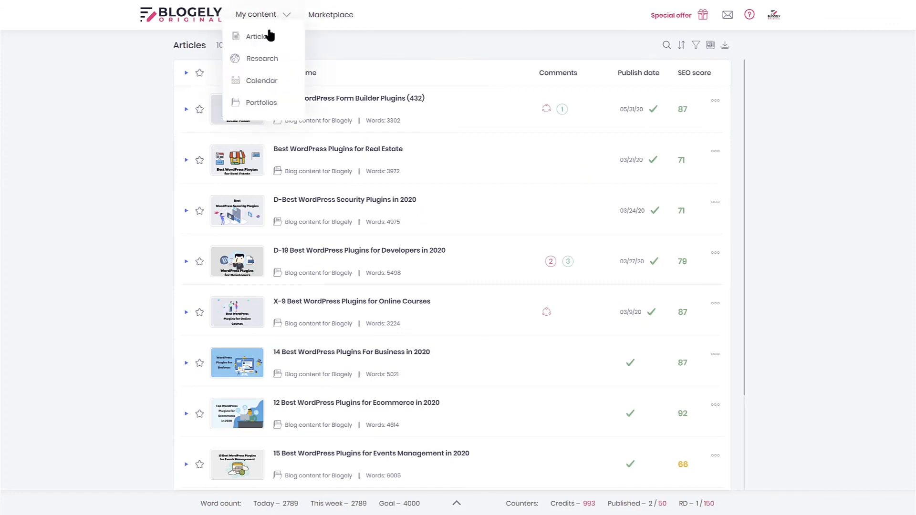
left_click(255, 82)
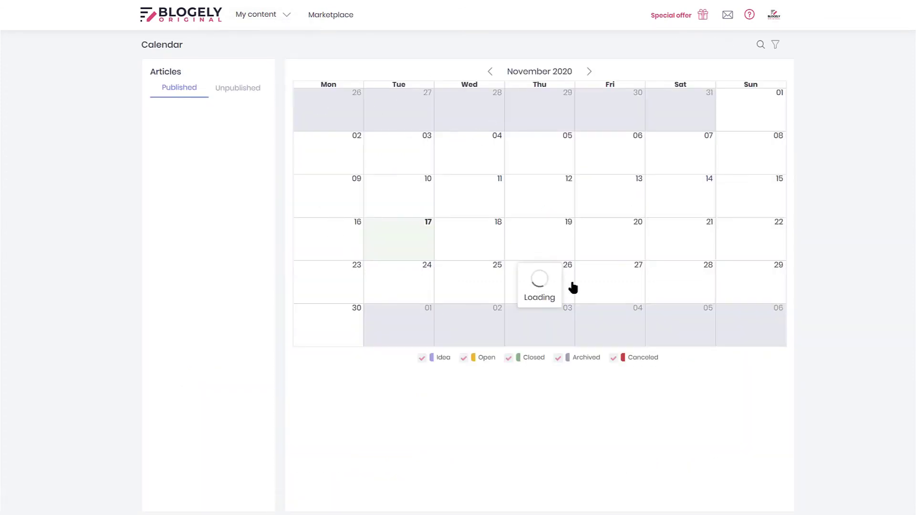
left_click(238, 90)
- Look at Portfolios, then the Marketplace's empty content-for-sale listing
left_click(250, 15)
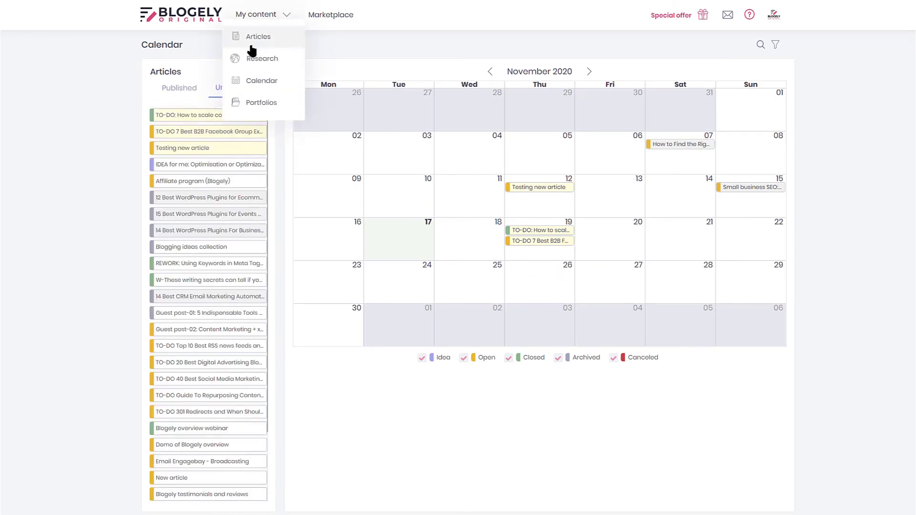
left_click(242, 103)
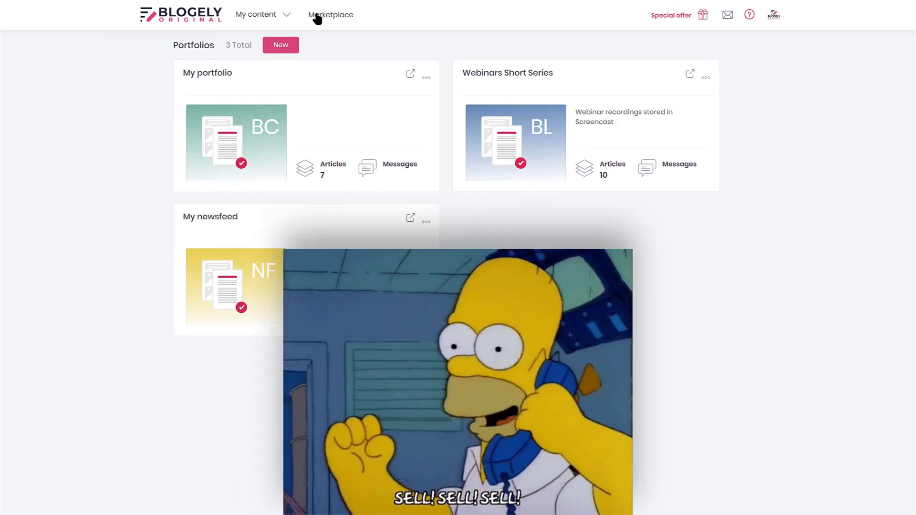
left_click(318, 15)
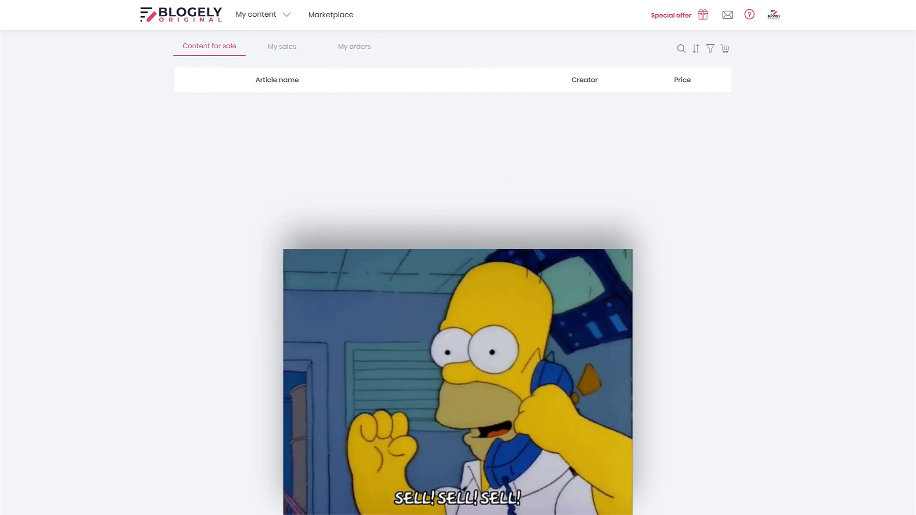